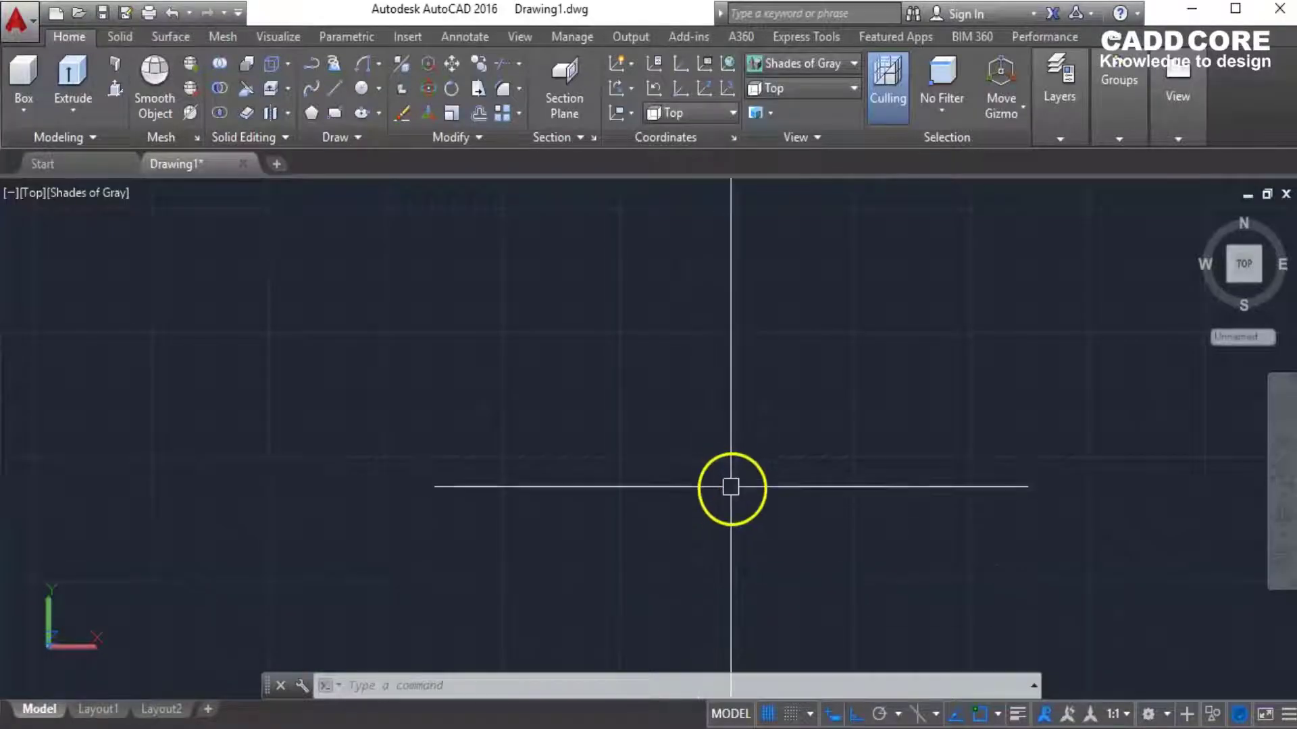
Switch to the Left view and draw a horizontal base line running 150 units leftward from its start point.
click(820, 93)
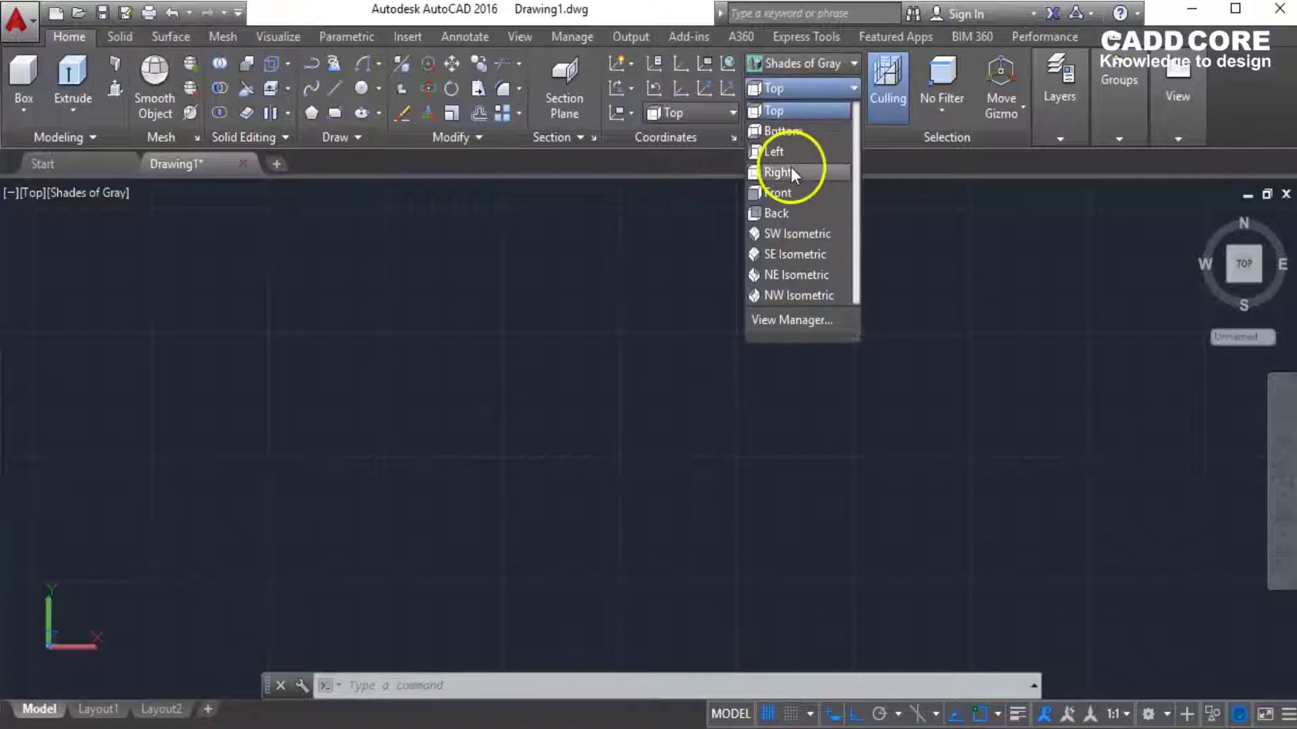
click(785, 149)
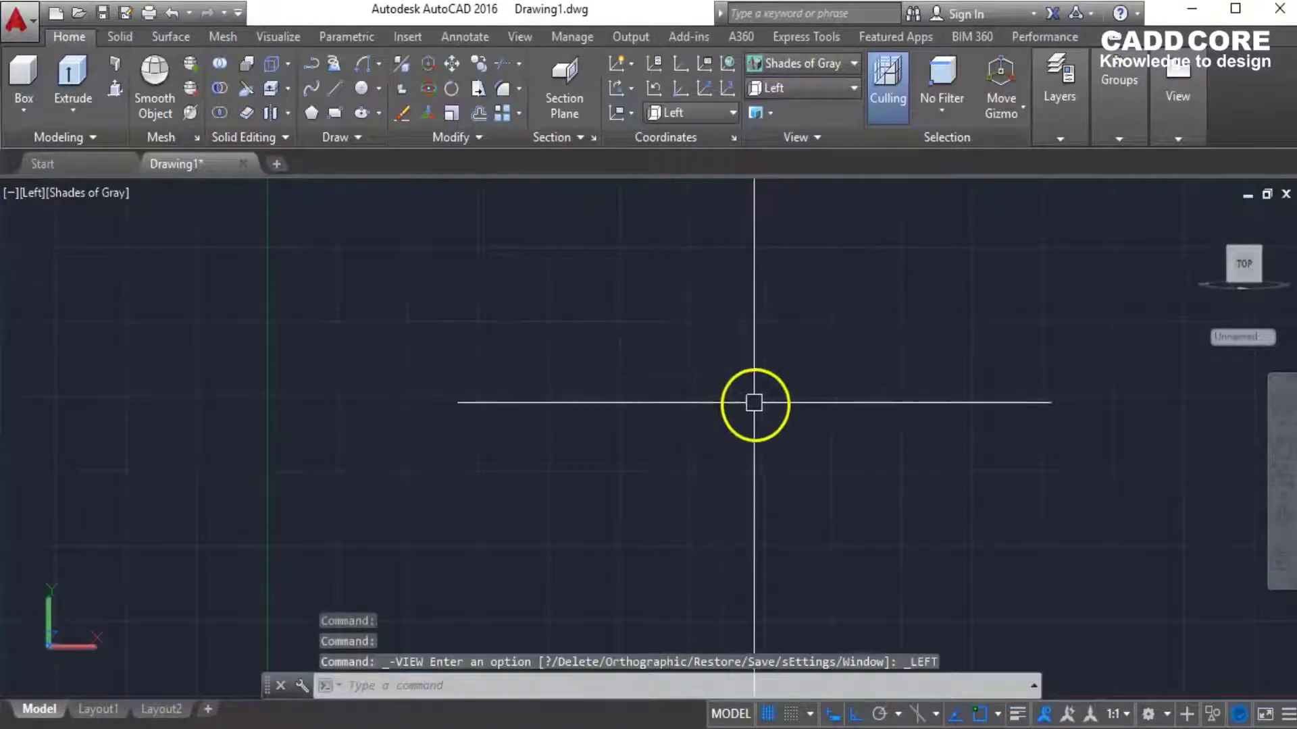
text(l)
key(Return)
click(780, 441)
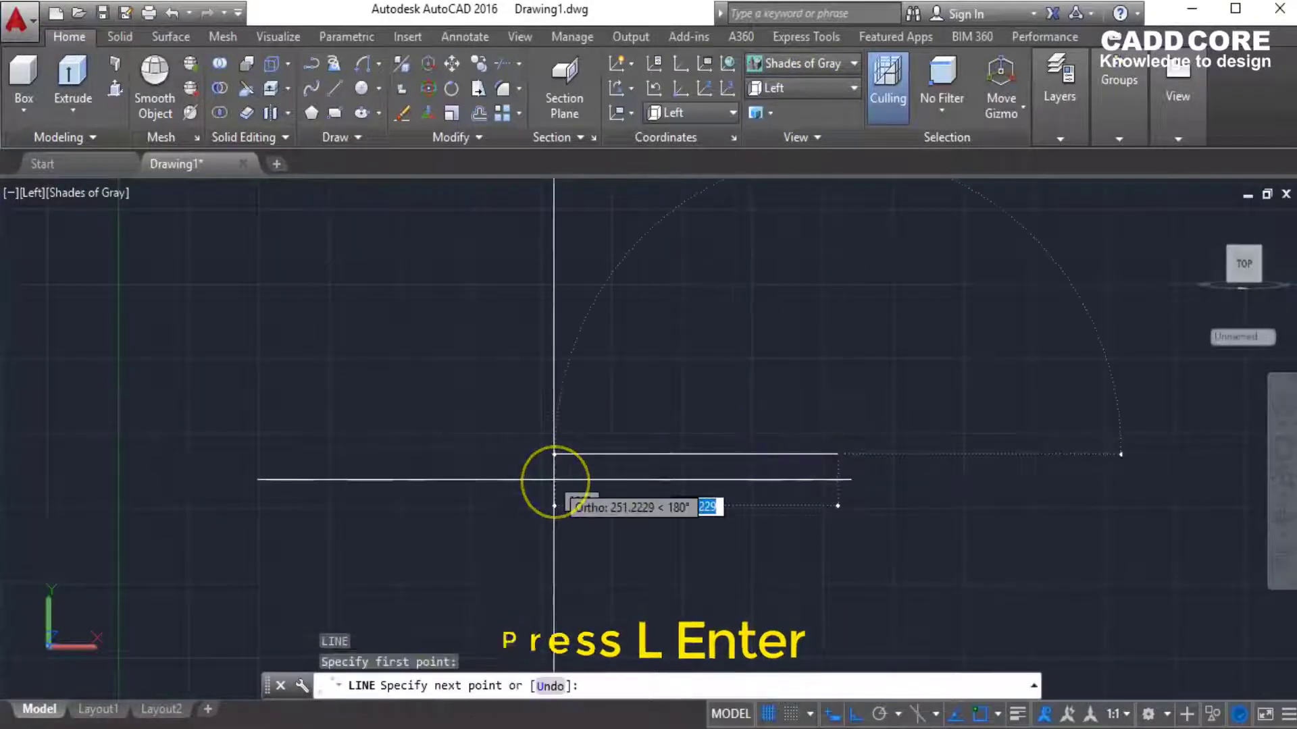
text(150)
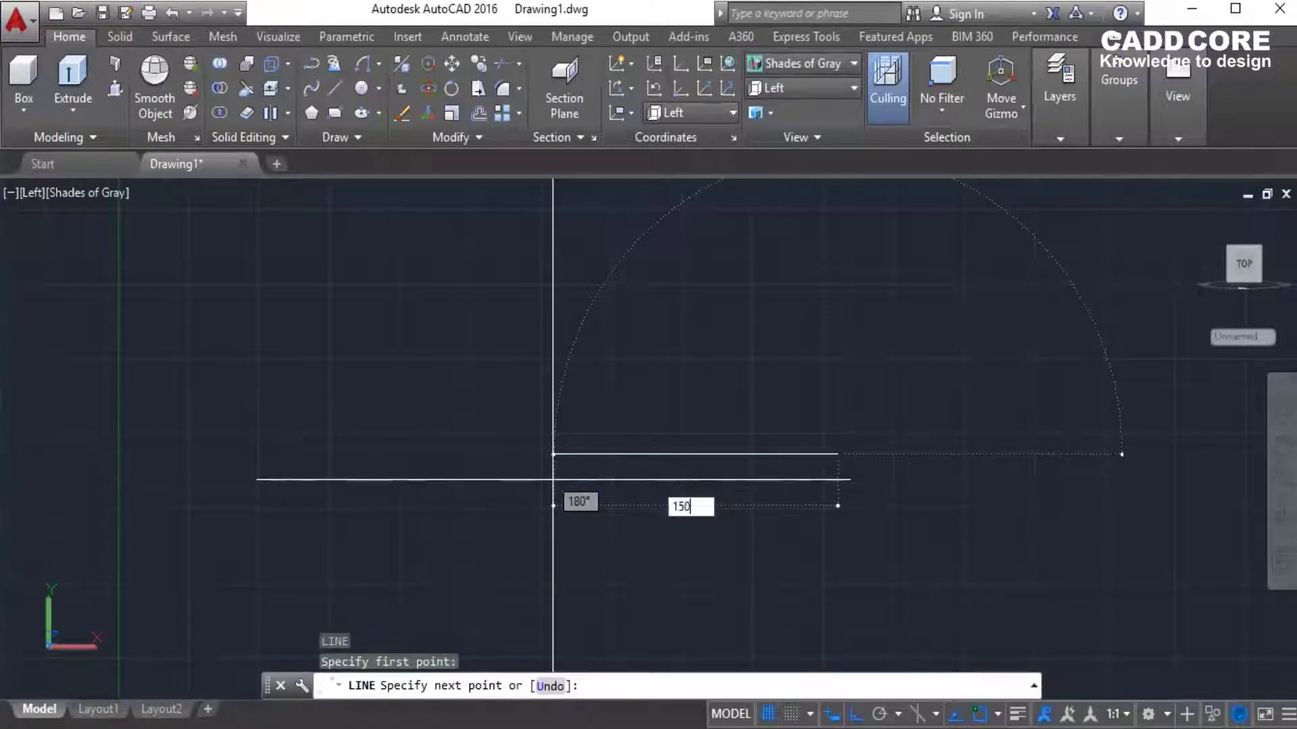
key(Return)
Continue the profile from the base line's left end with segments 30 up, 30 right and 45 up.
scroll(675, 378, up, 2)
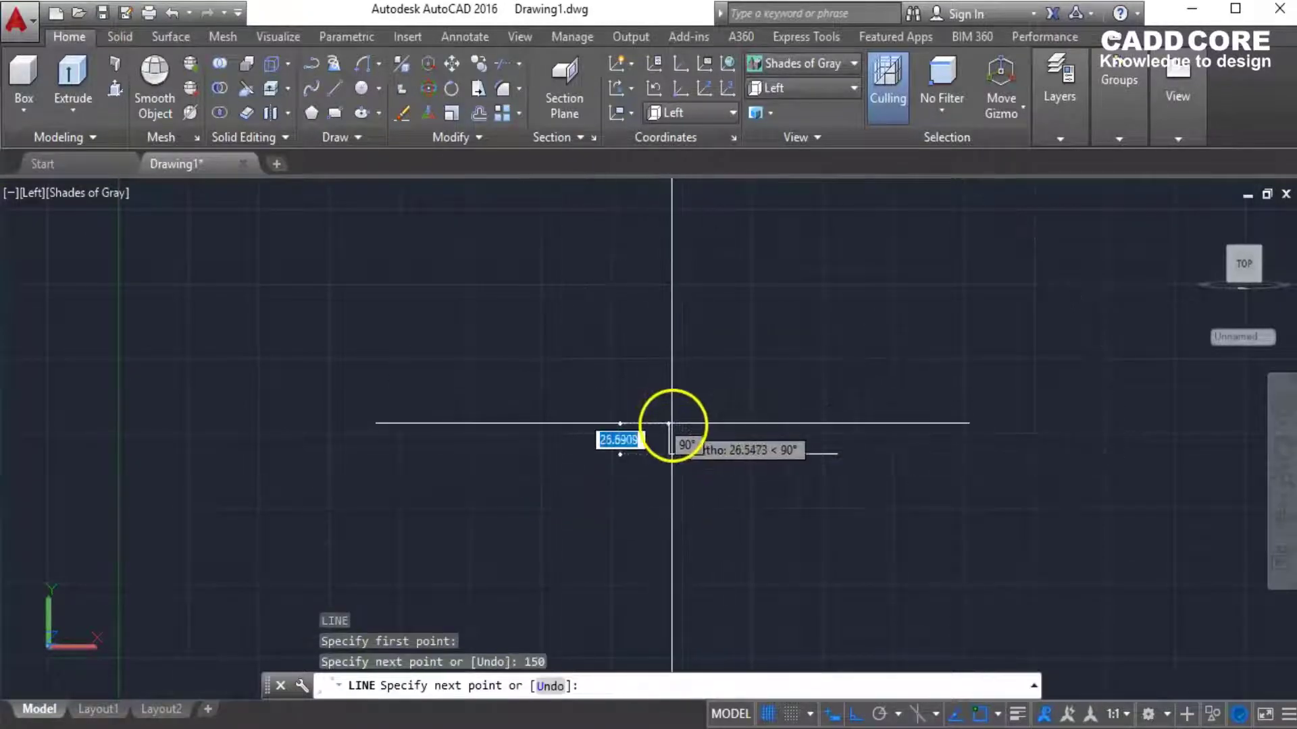
text(30)
key(Return)
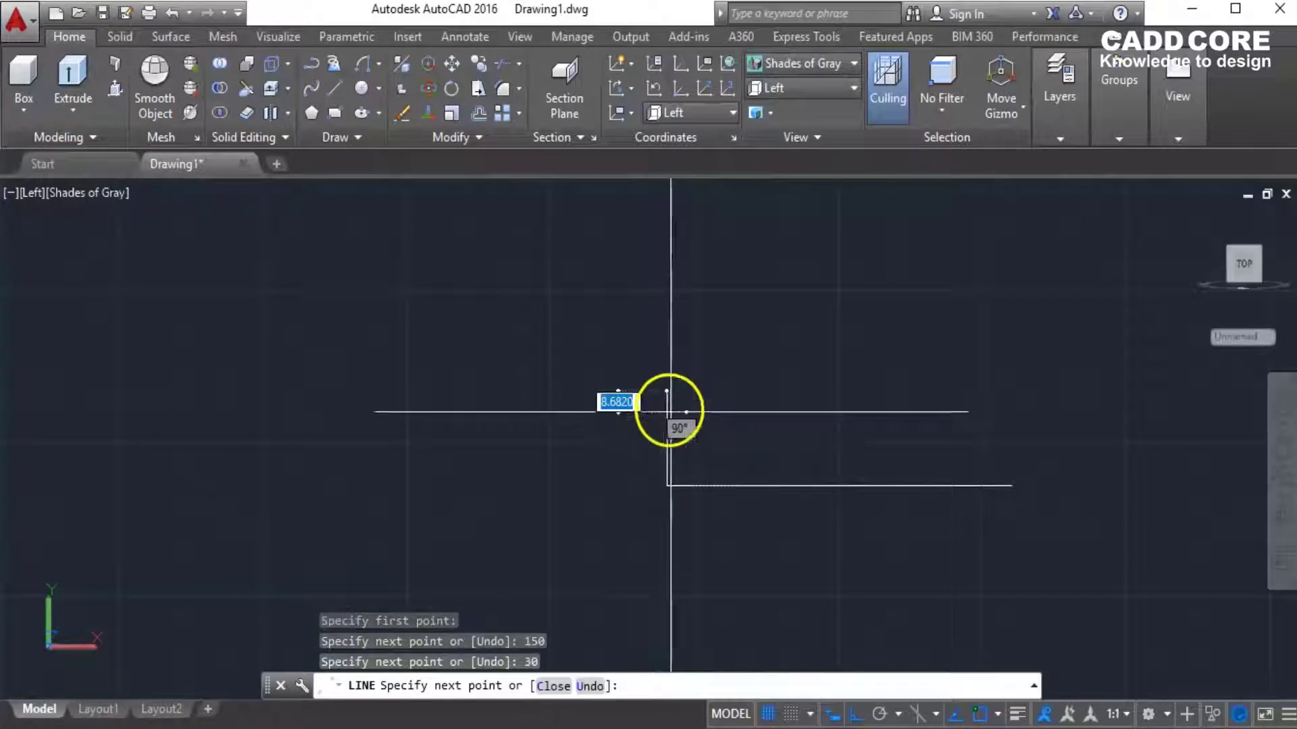
text(30)
key(Return)
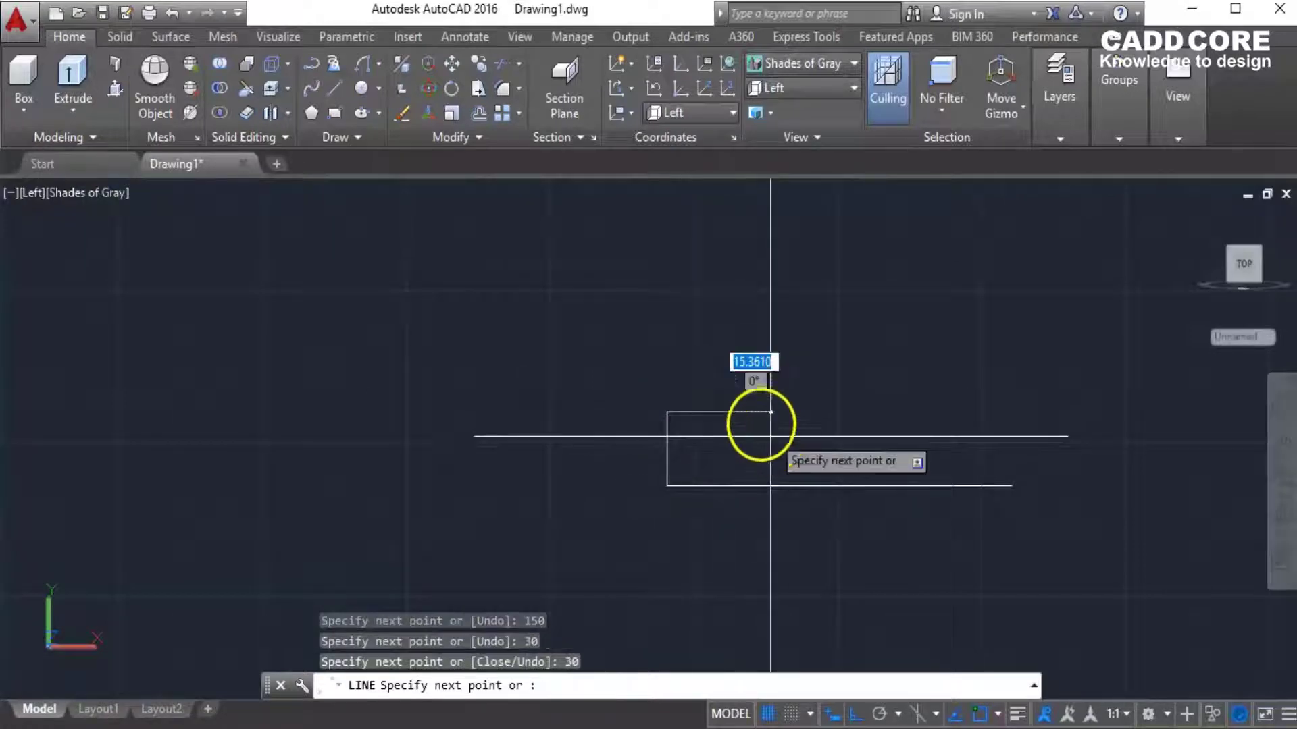
text(45)
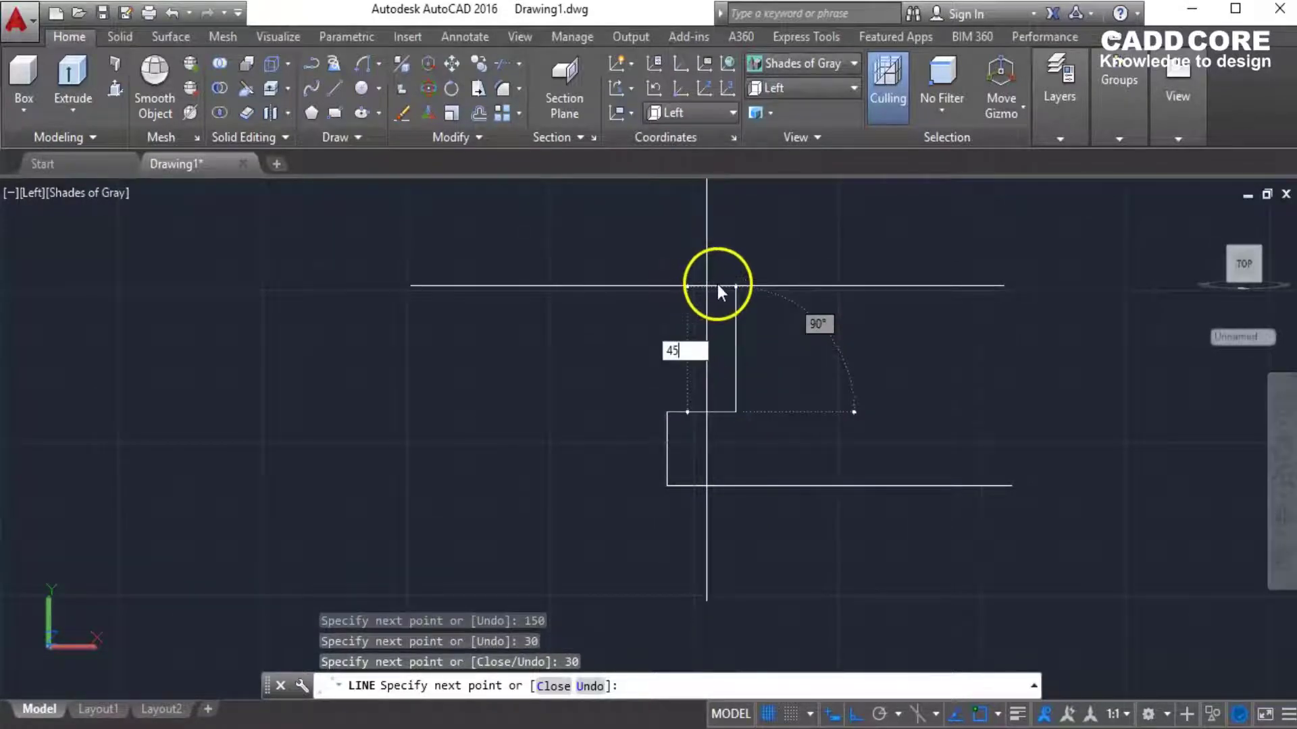
key(Return)
Complete the left stepped side with segments 30 right, 30 up and 30 right, ending the line at the top edge.
text(30)
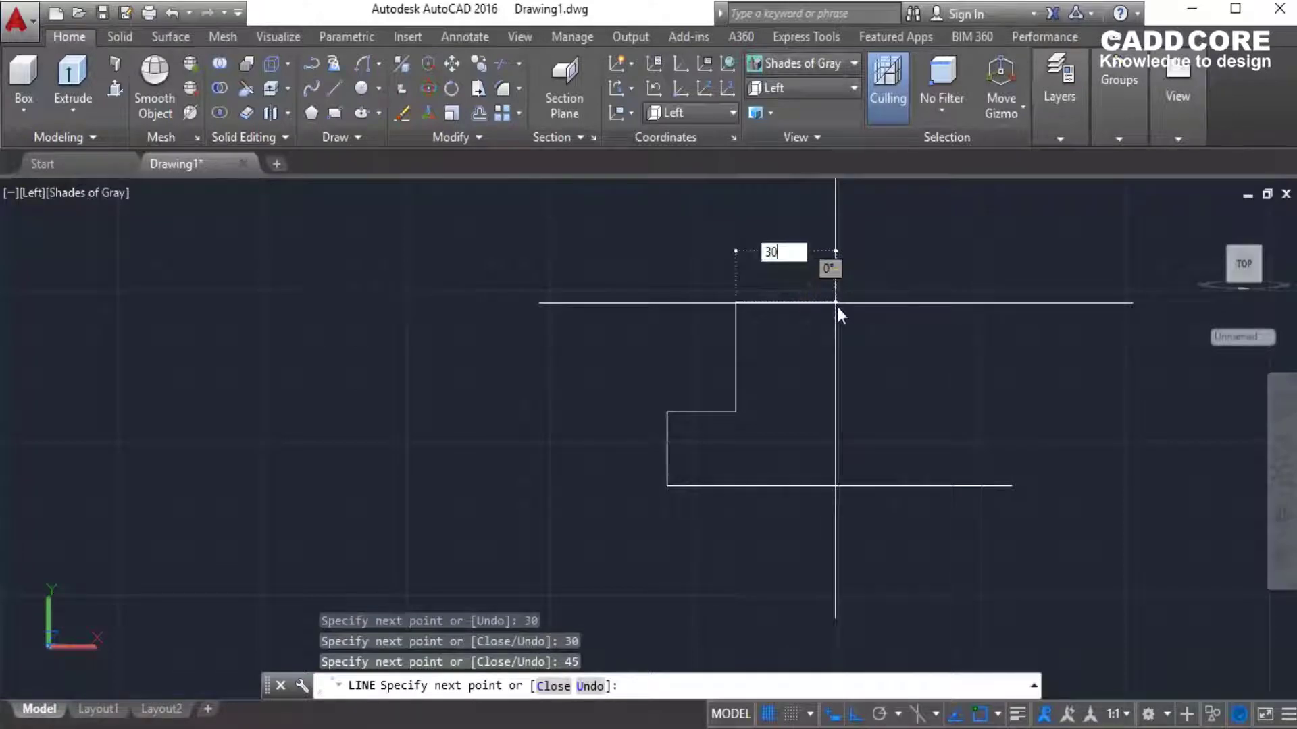
key(Return)
middle_drag(829, 302, 831, 466)
text(30)
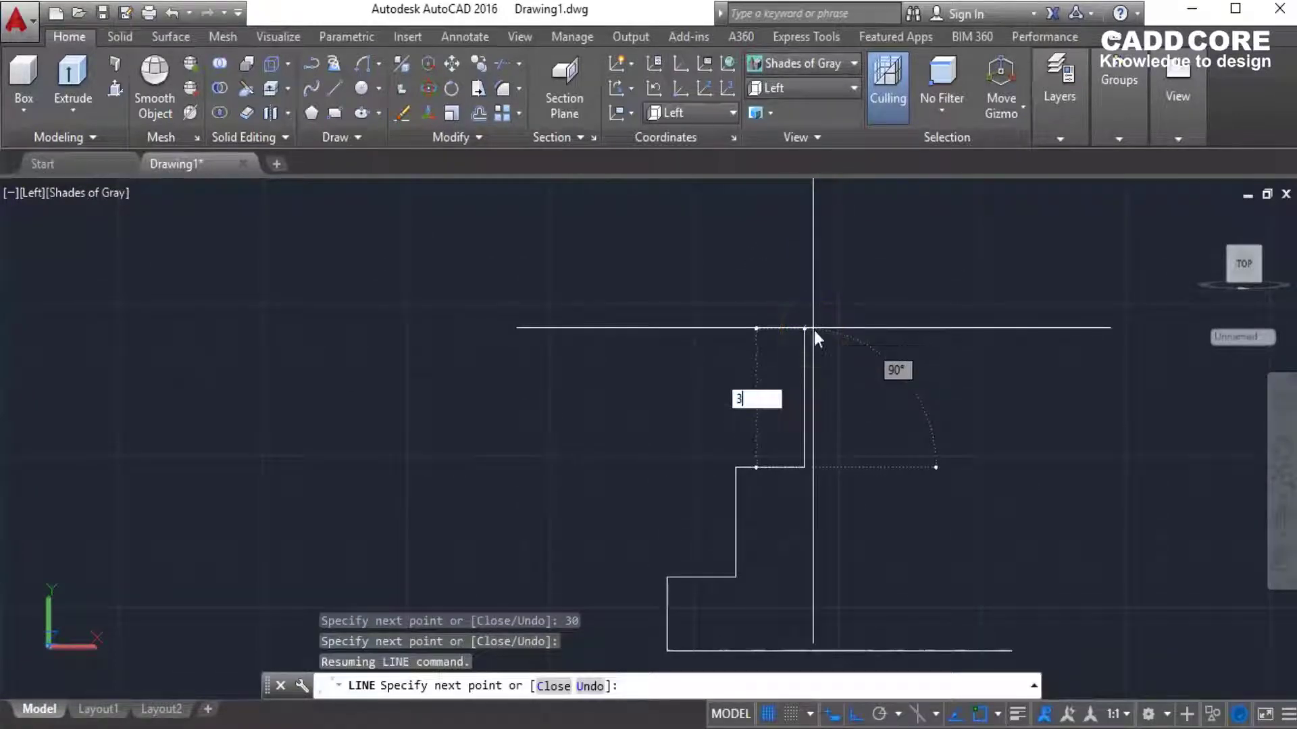
key(Return)
text(30)
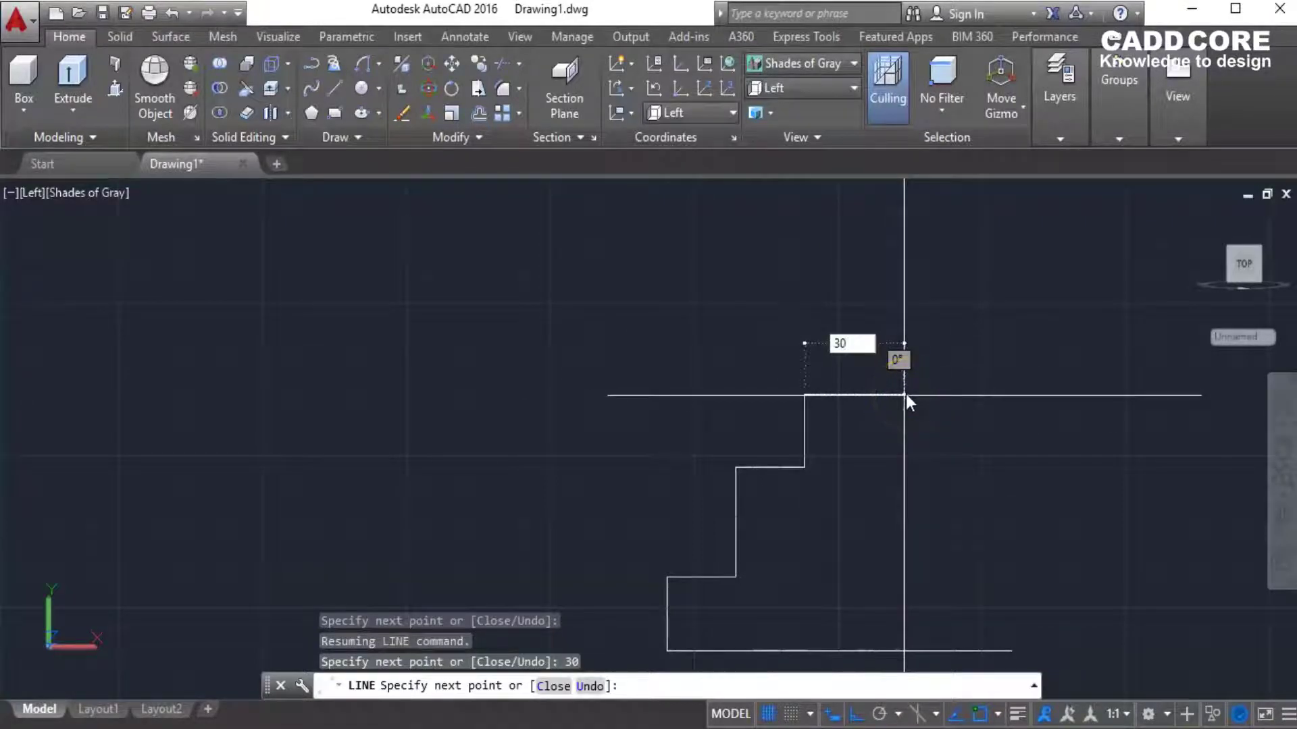
key(Return)
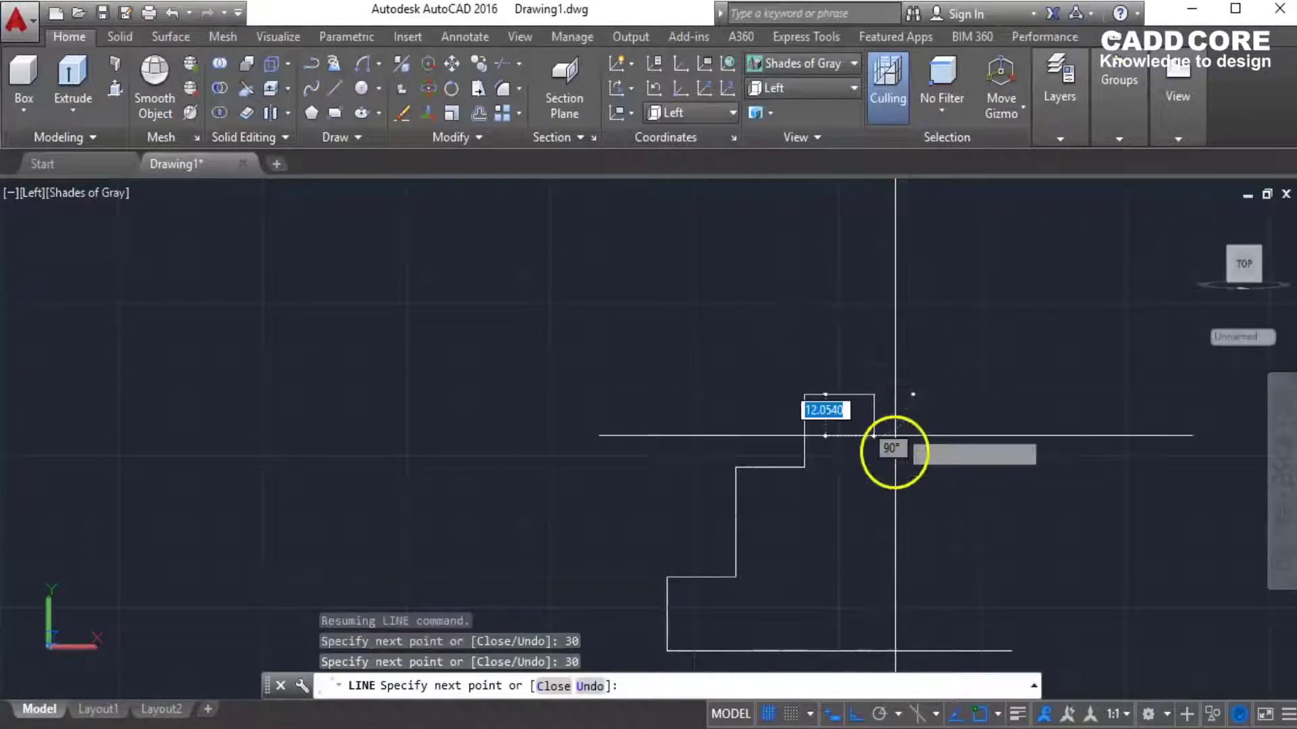
key(Escape)
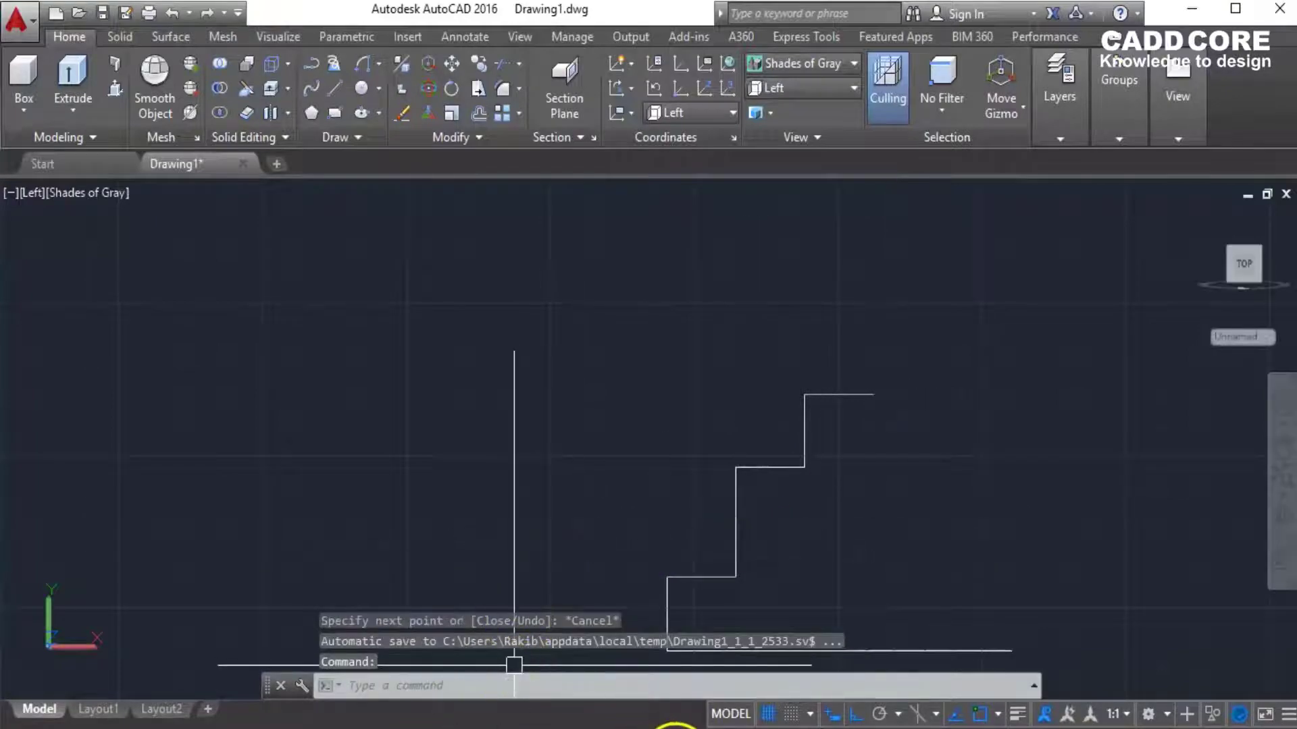
Check the profile's shape and dimensions on the reference drawing in Paint and return to AutoCAD.
click(676, 728)
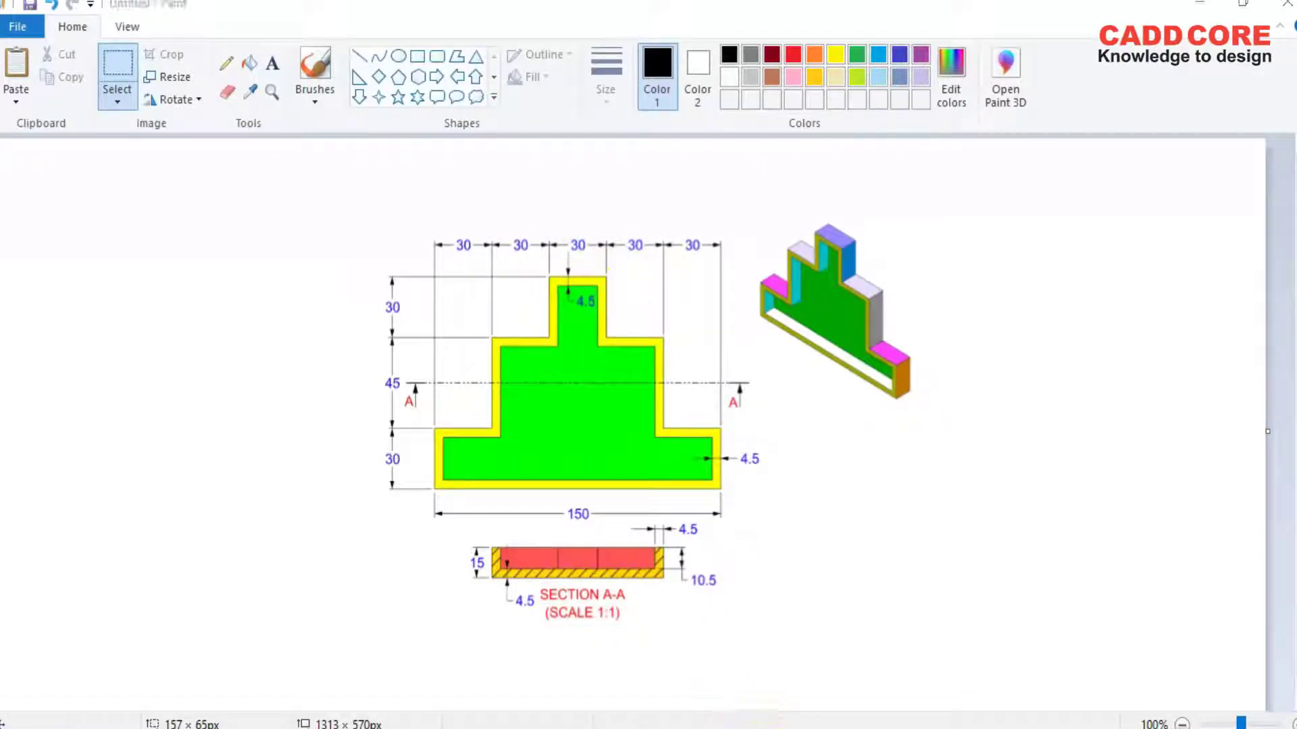
click(718, 726)
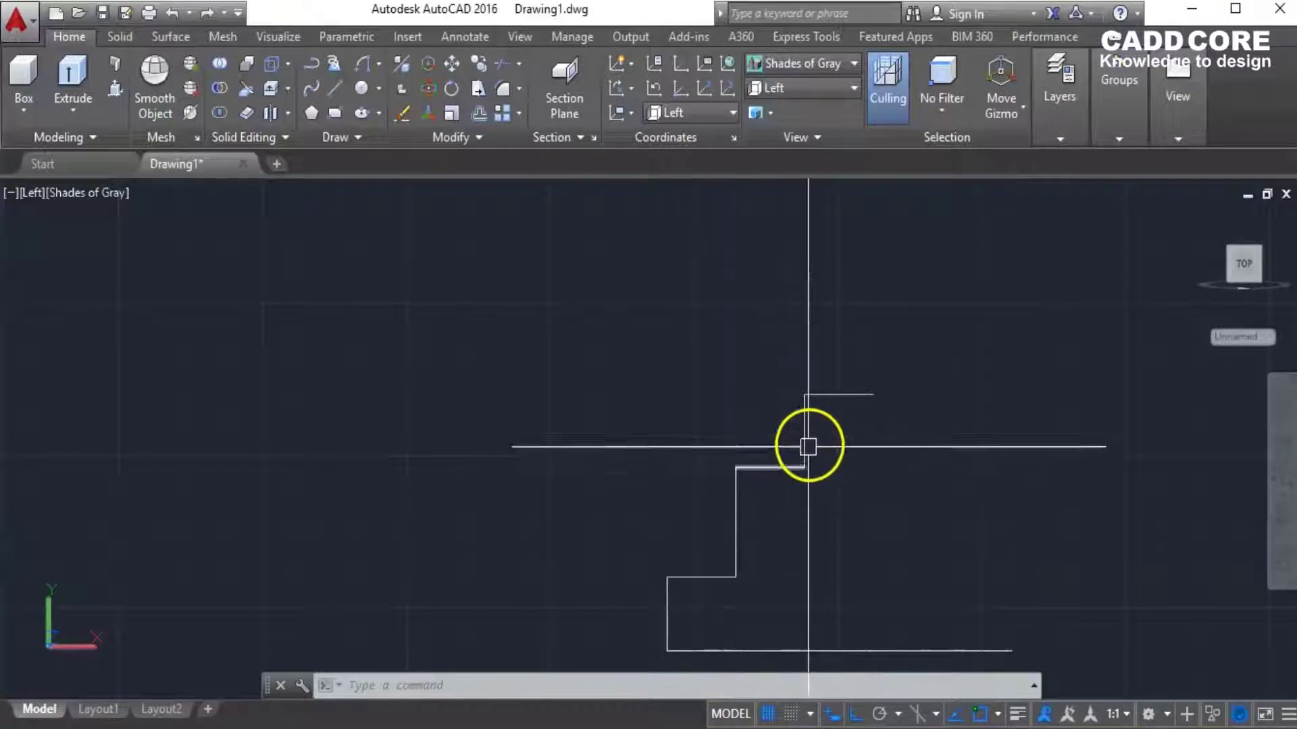
scroll(923, 448, down, 4)
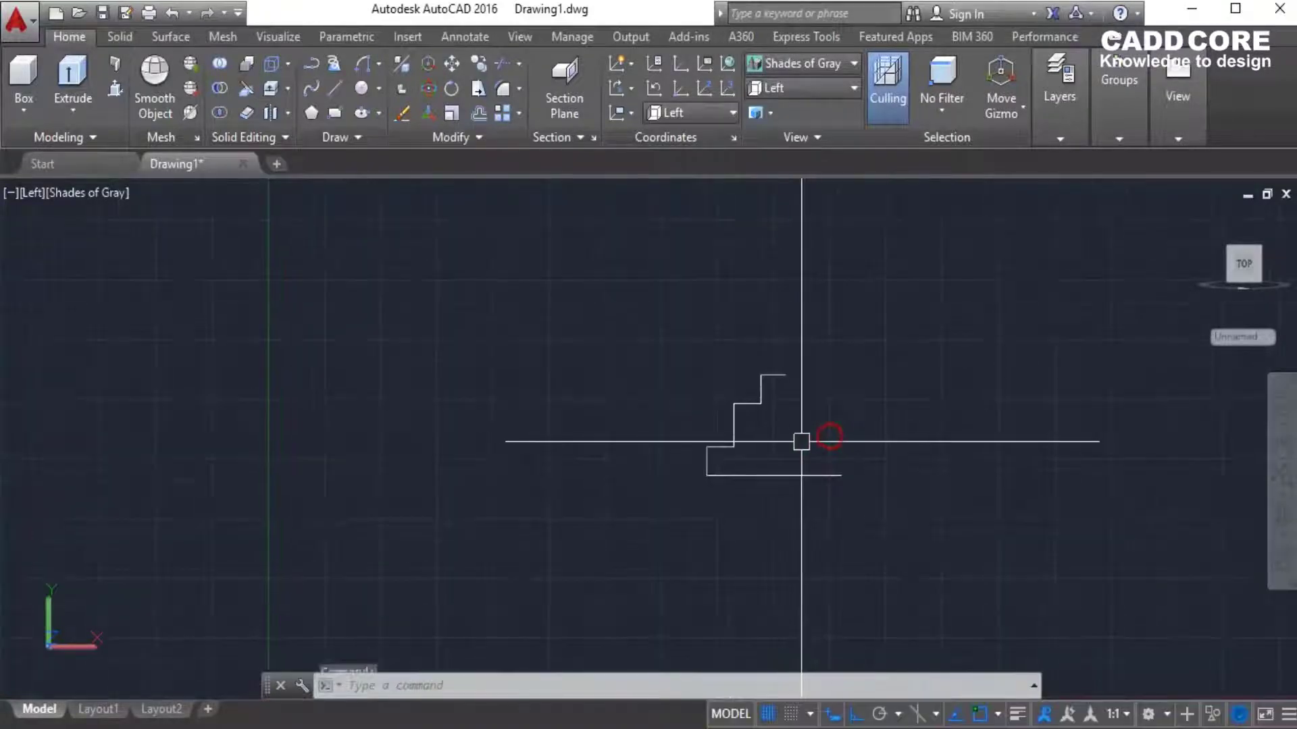
Mirror the five left-side stepped lines about a vertical axis through the top edge's midpoint, keeping the source objects.
key(Escape)
click(781, 394)
scroll(780, 416, up, 3)
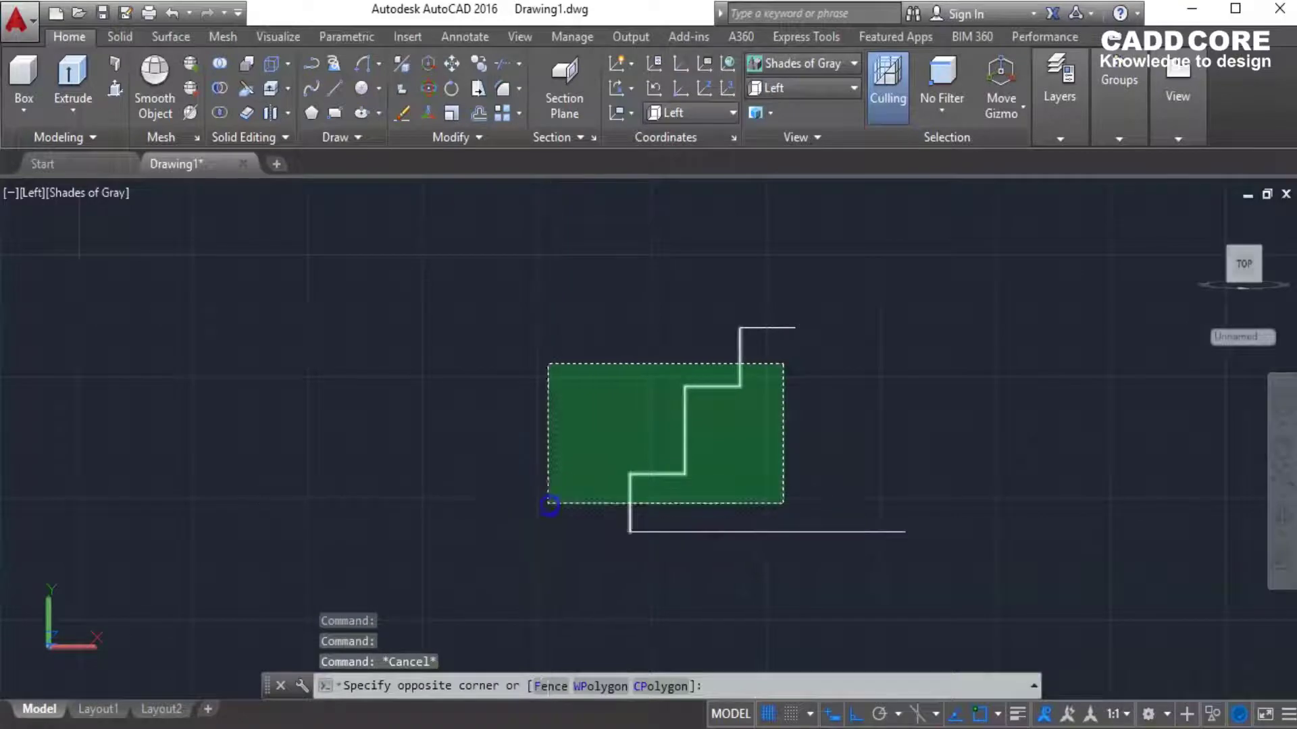
click(549, 505)
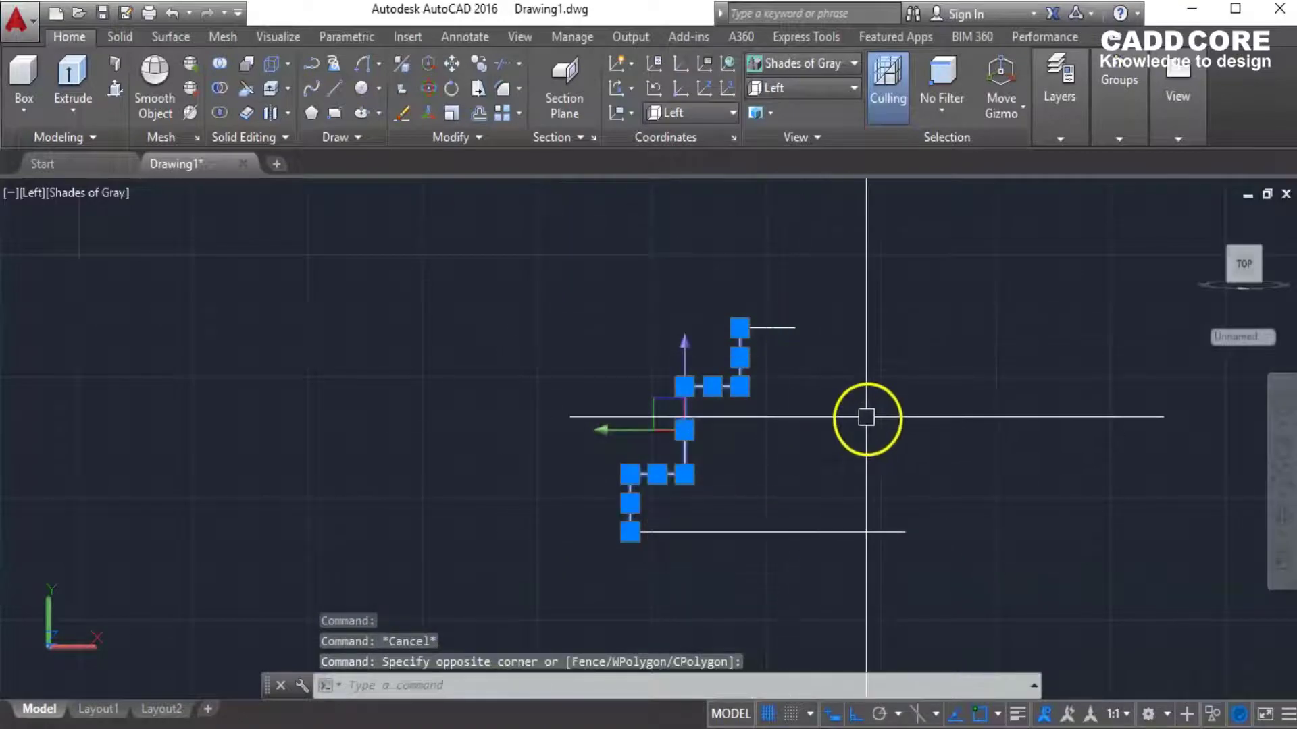
middle_drag(866, 417, 793, 417)
text(MI)
key(Return)
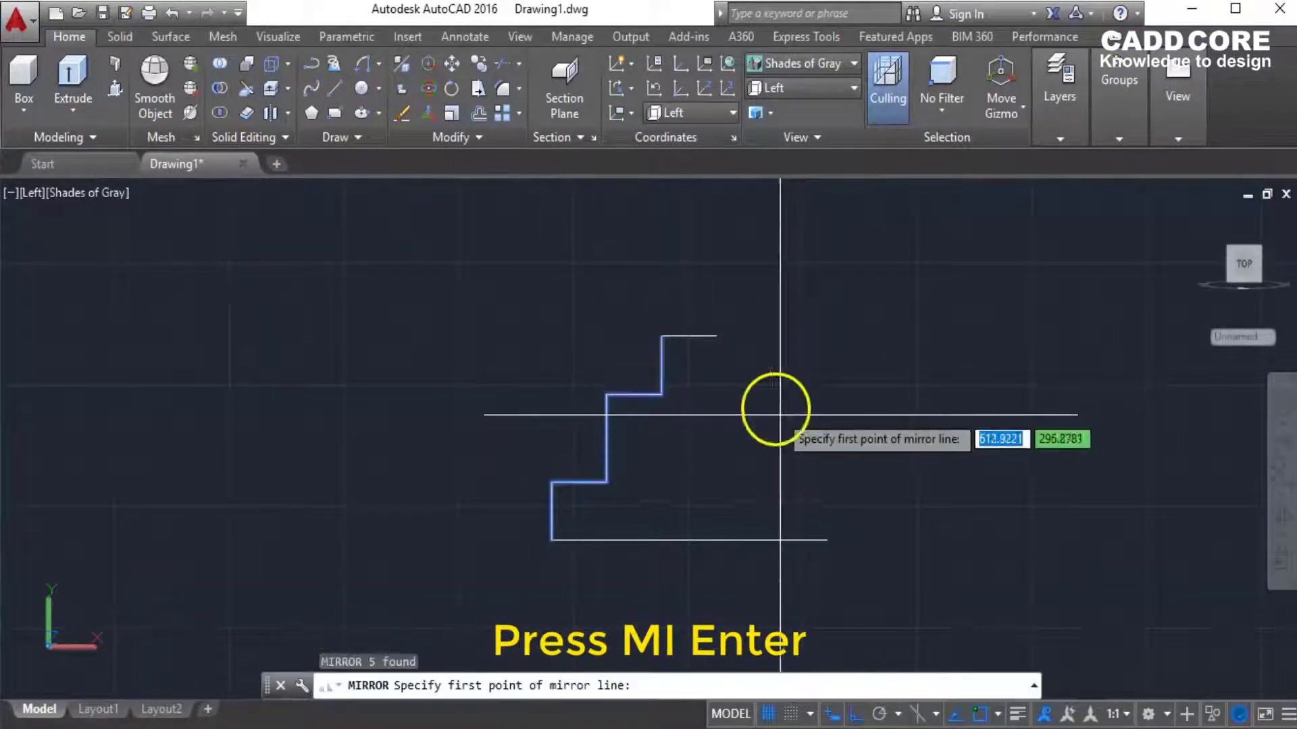
click(689, 336)
click(703, 478)
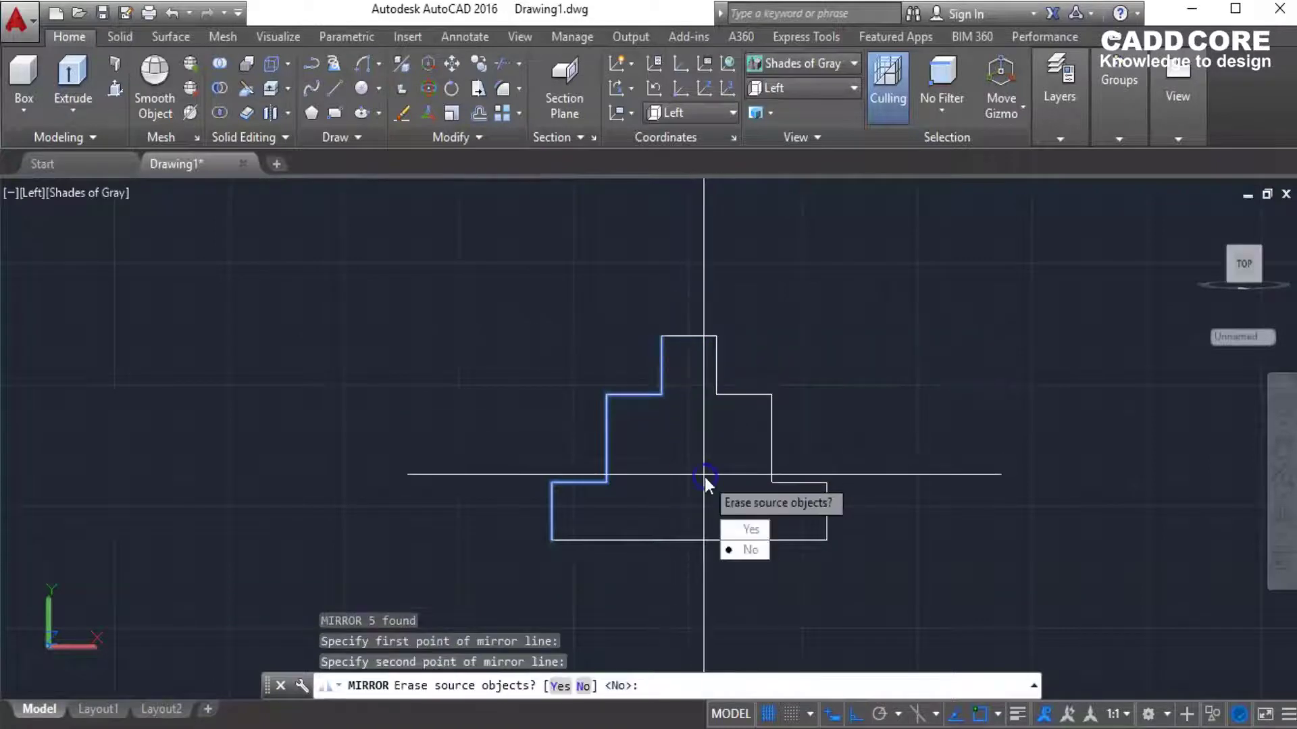
key(Return)
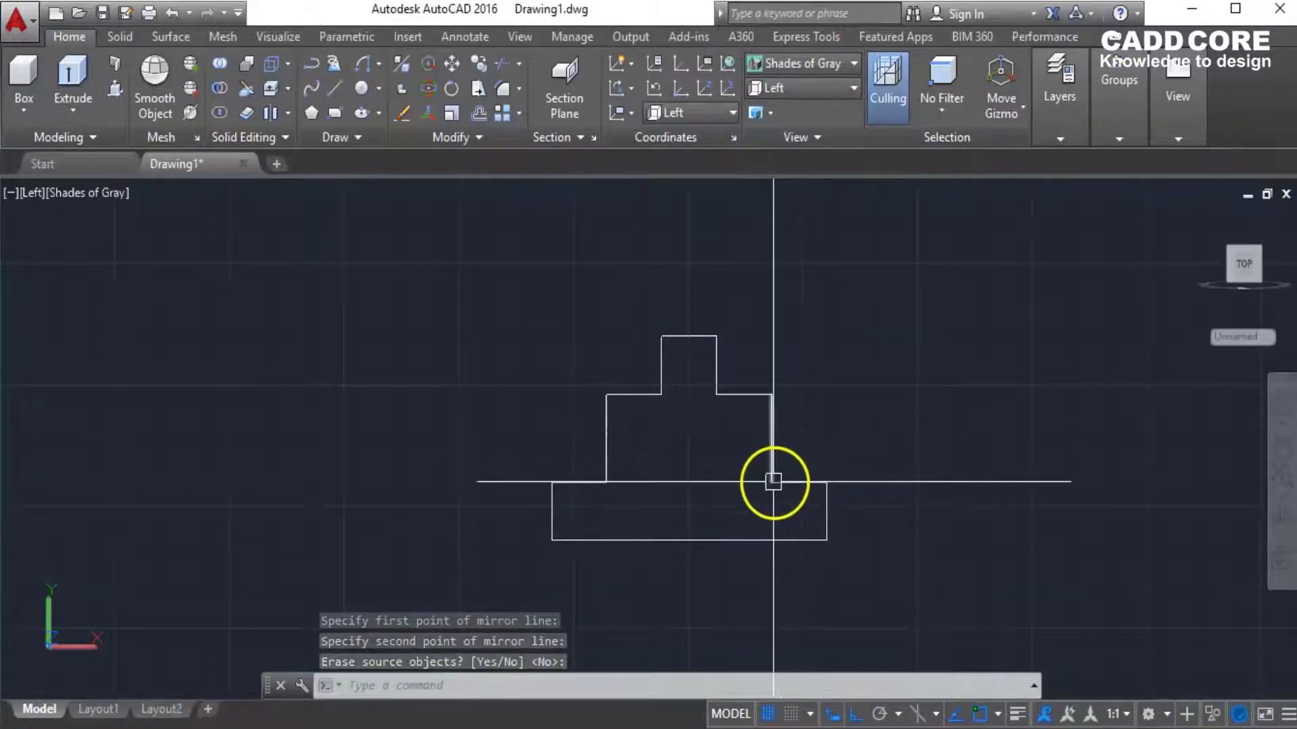
Join all lines of the stepped outline into one closed polyline.
scroll(833, 454, down, 2)
click(936, 345)
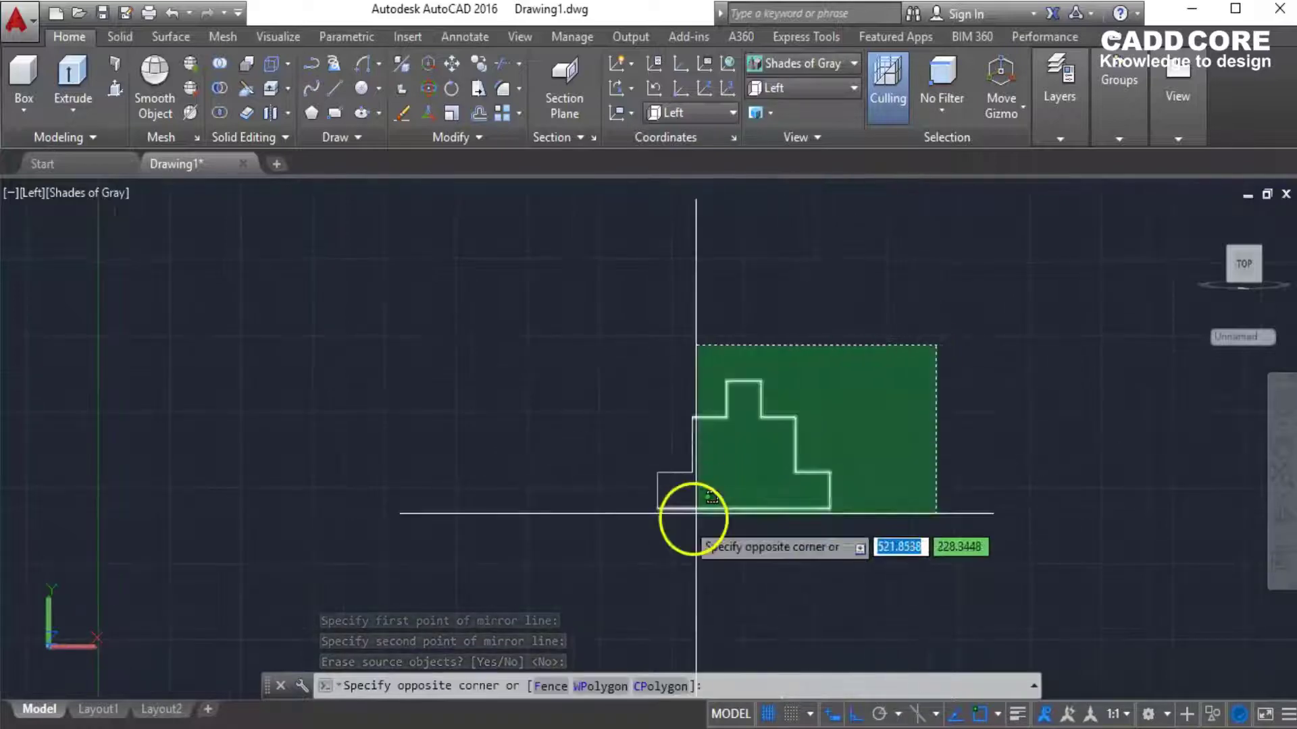
click(608, 558)
text(j)
key(Return)
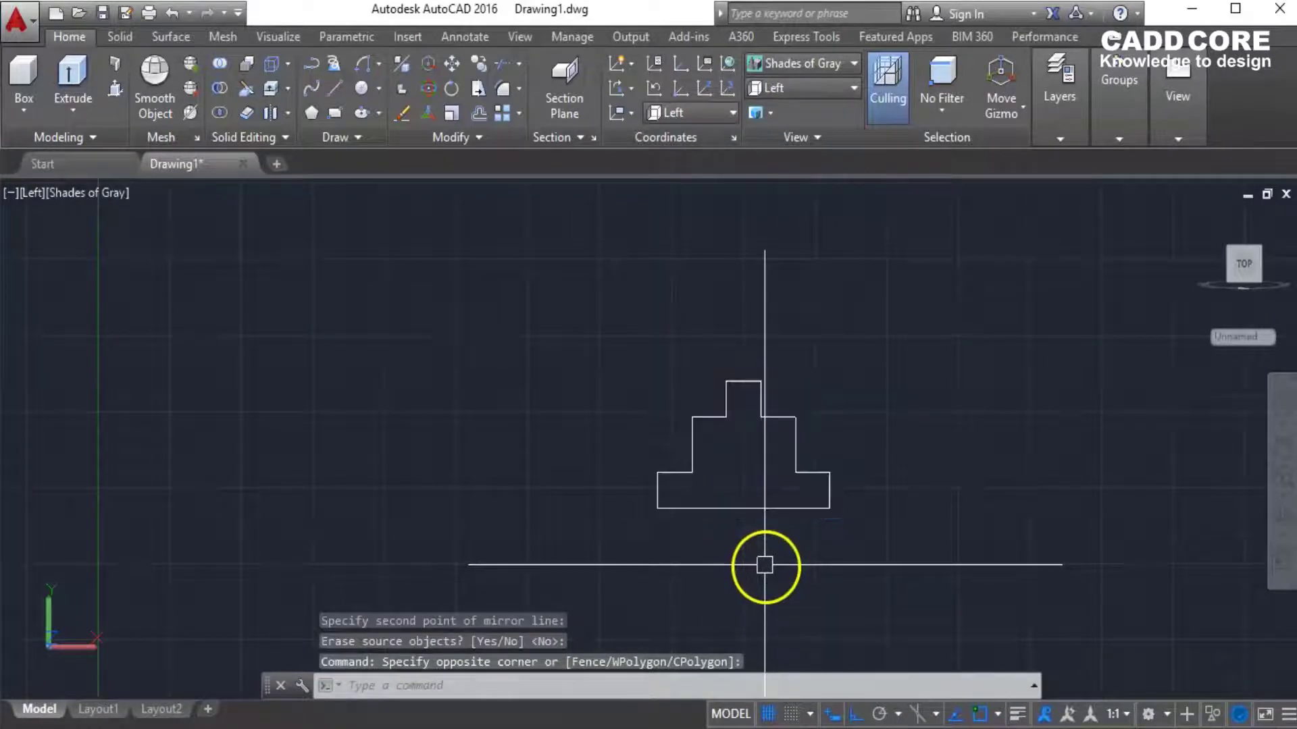
click(753, 510)
key(Escape)
key(Escape)
key(Escape)
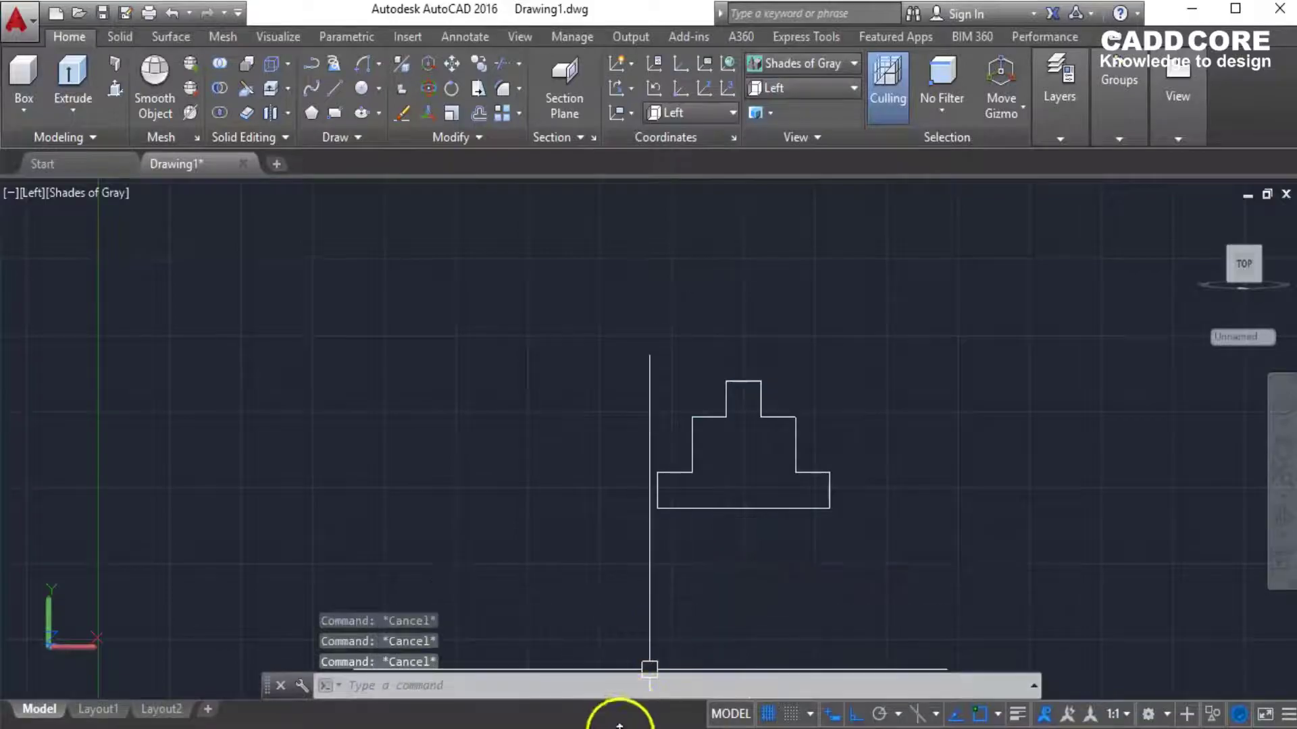
Check the wall thickness on the reference drawing in Paint and return to AutoCAD to inspect the joined outline.
click(672, 728)
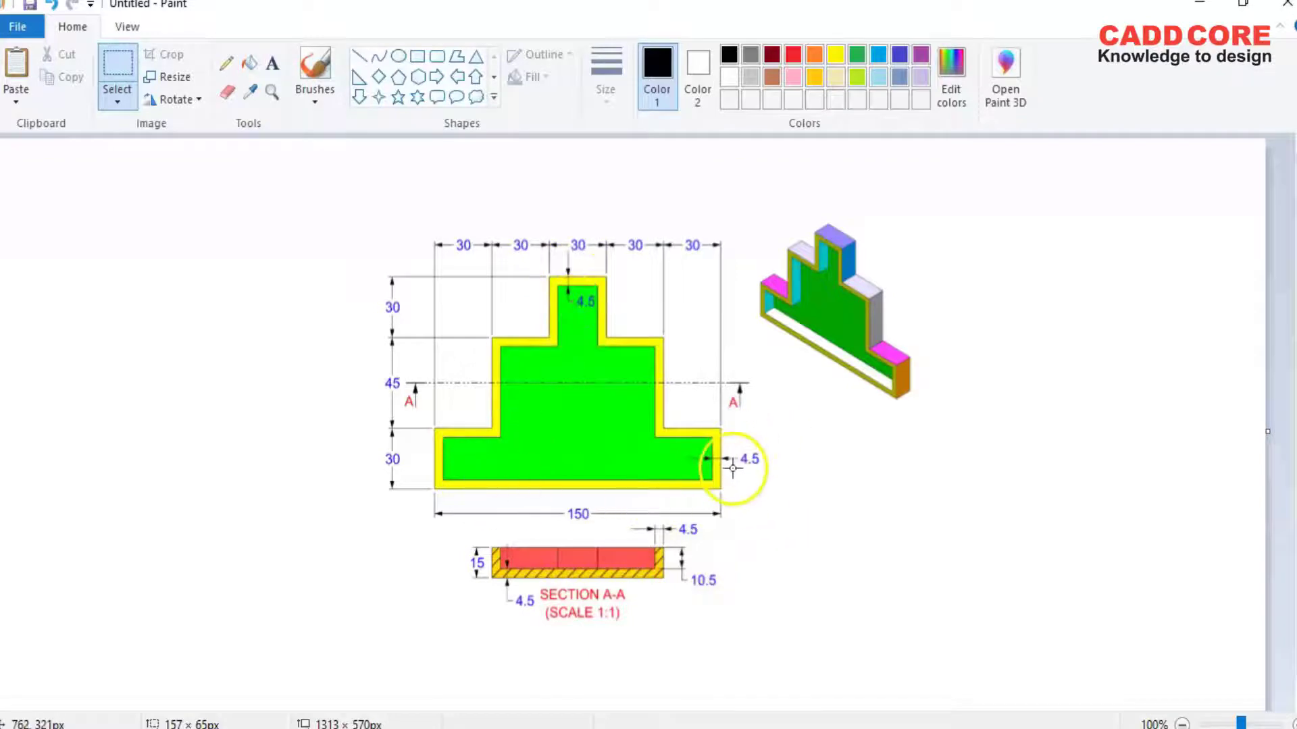
mouse_move(725, 726)
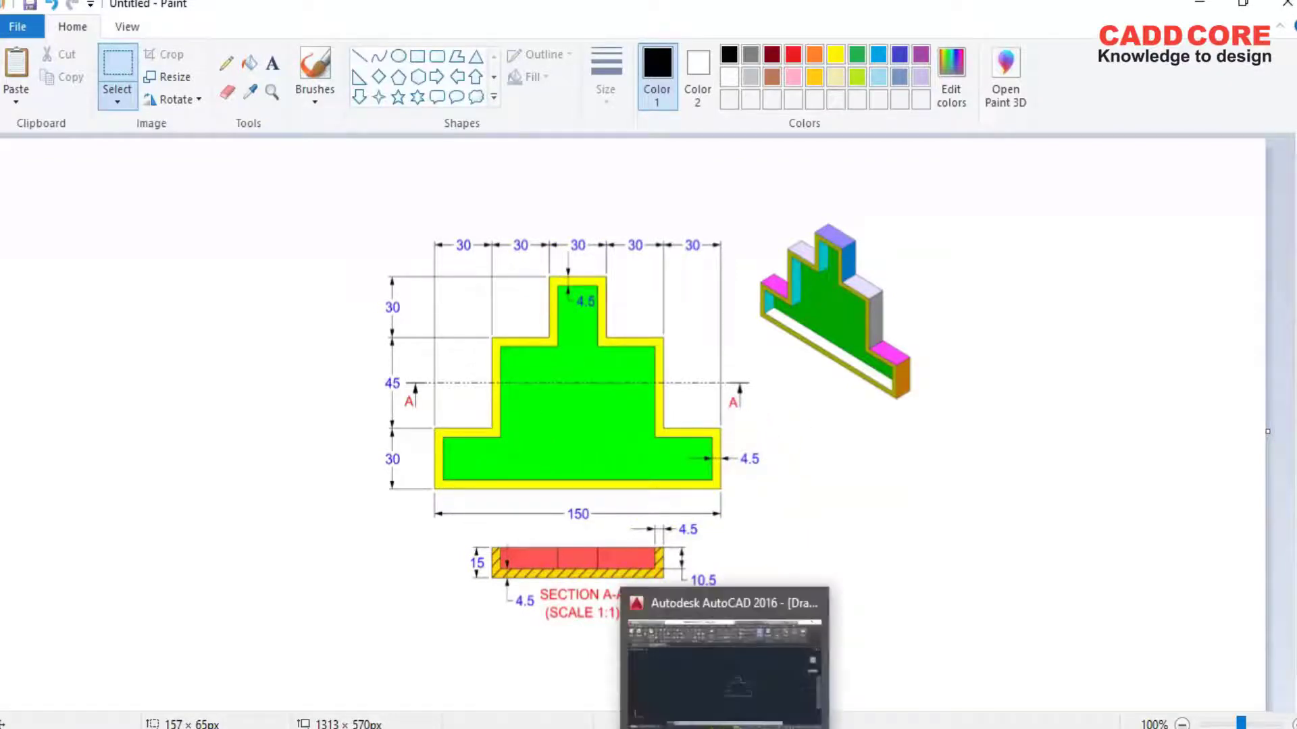
click(725, 675)
click(758, 480)
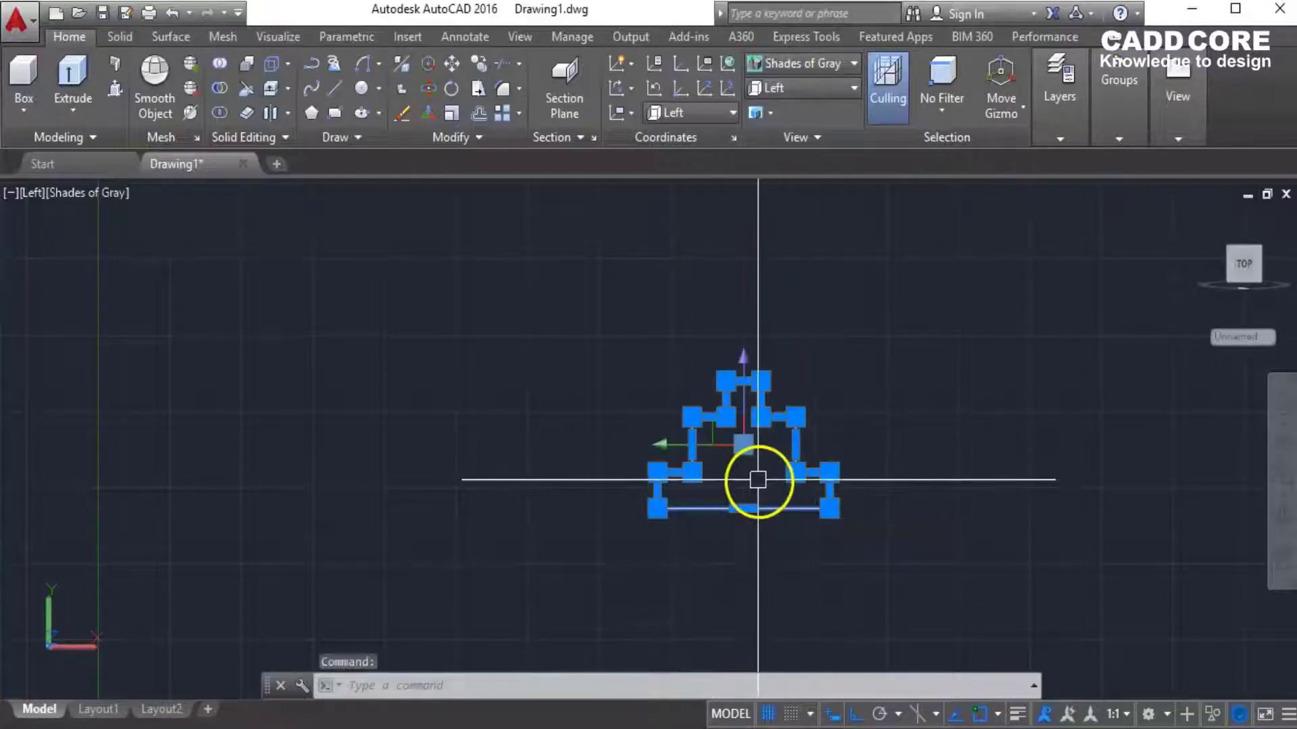
key(Escape)
key(Escape)
Offset the stepped outline inward by 4.5 to form the inner wall contour.
text(o)
key(Return)
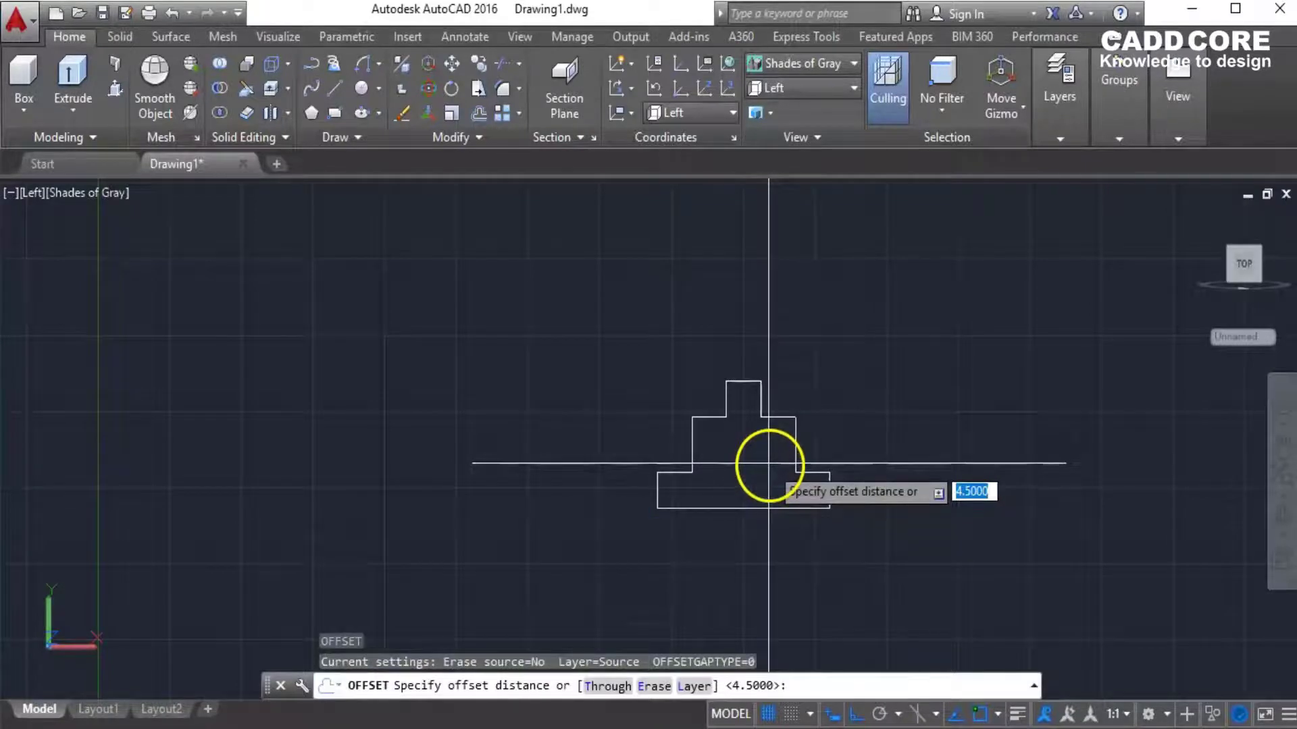
text(4.)
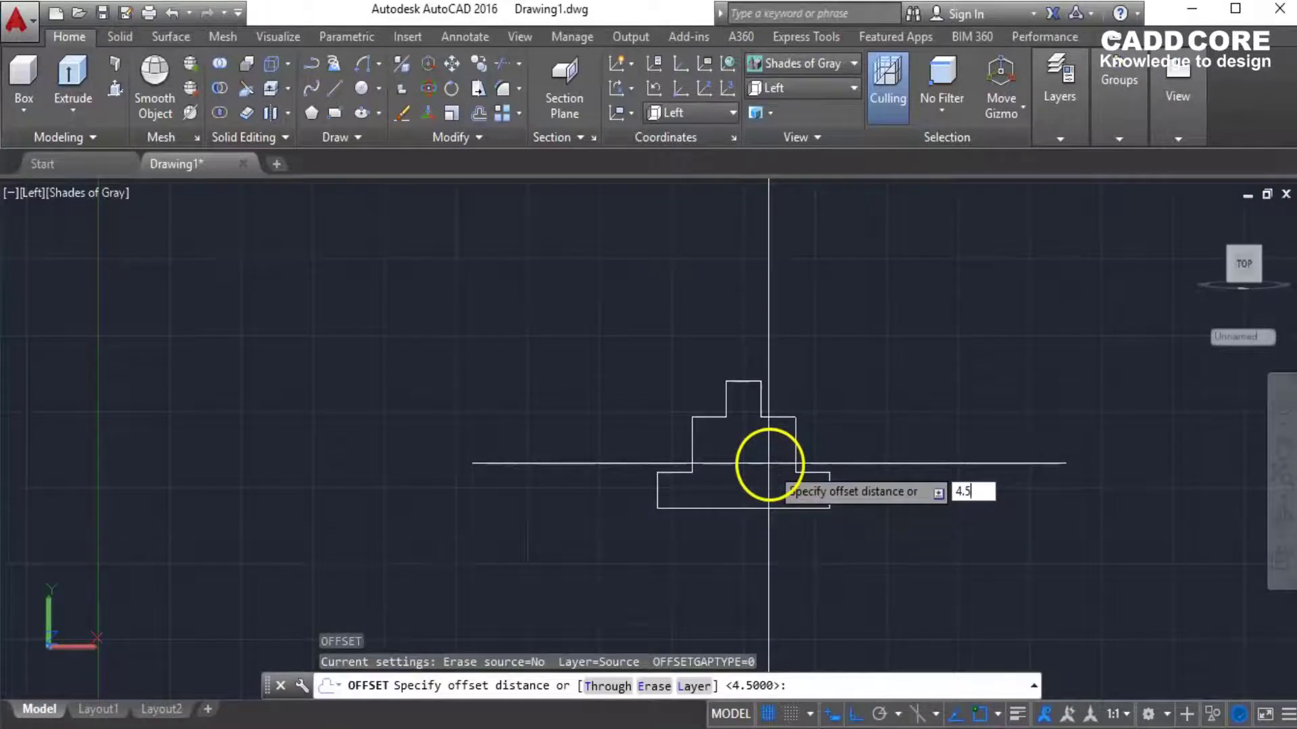
key(Return)
click(789, 417)
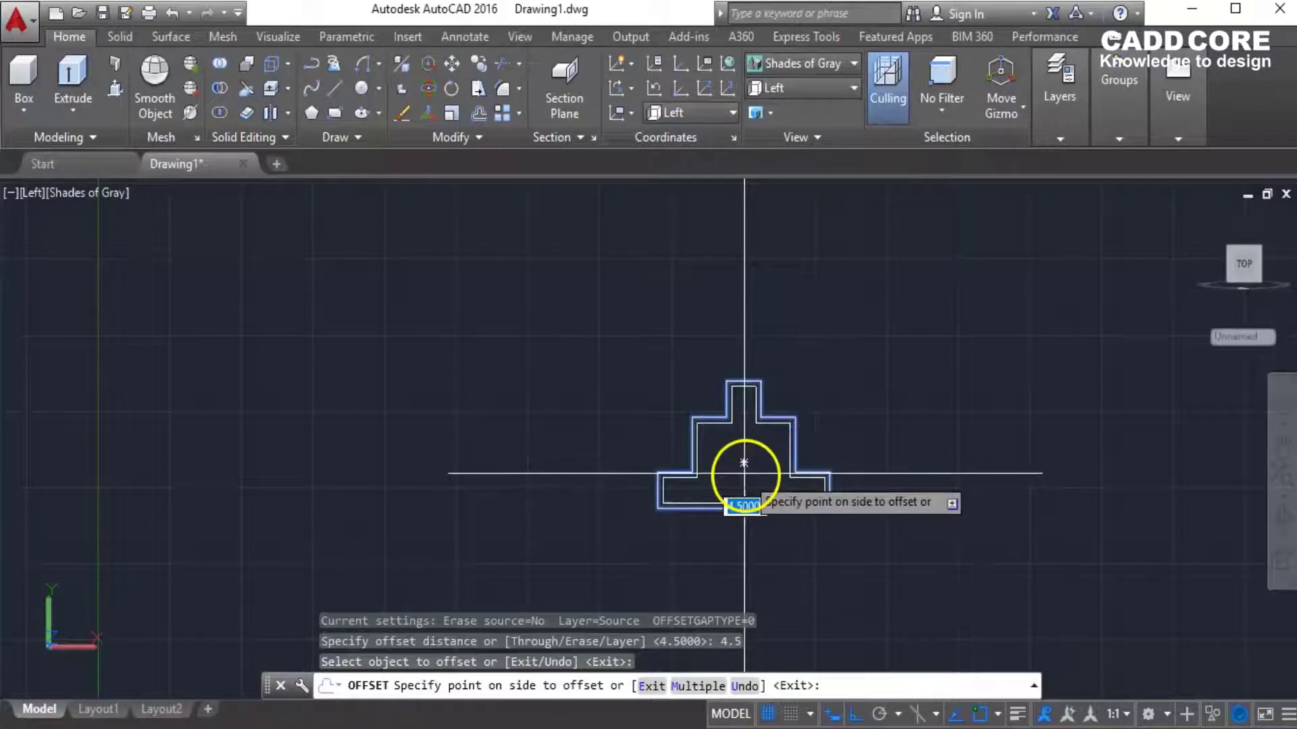
click(745, 471)
key(Escape)
key(Escape)
key(Escape)
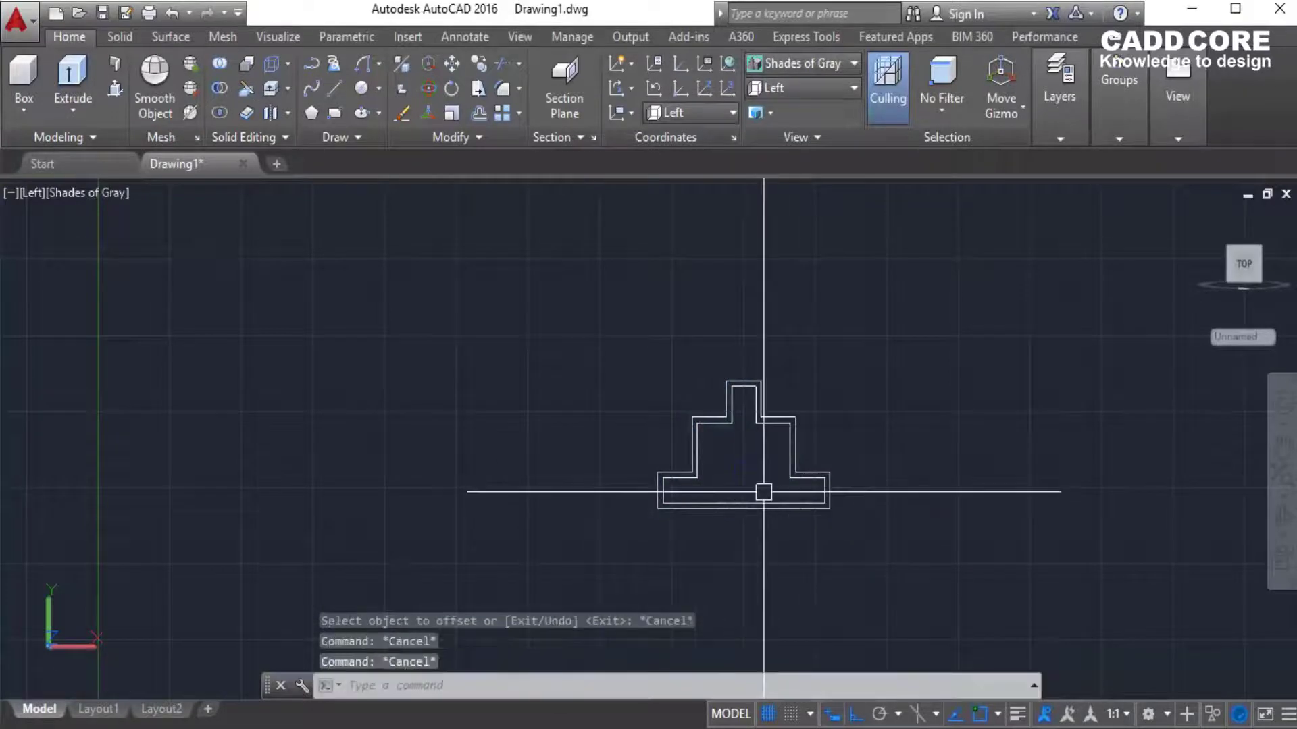
key(Escape)
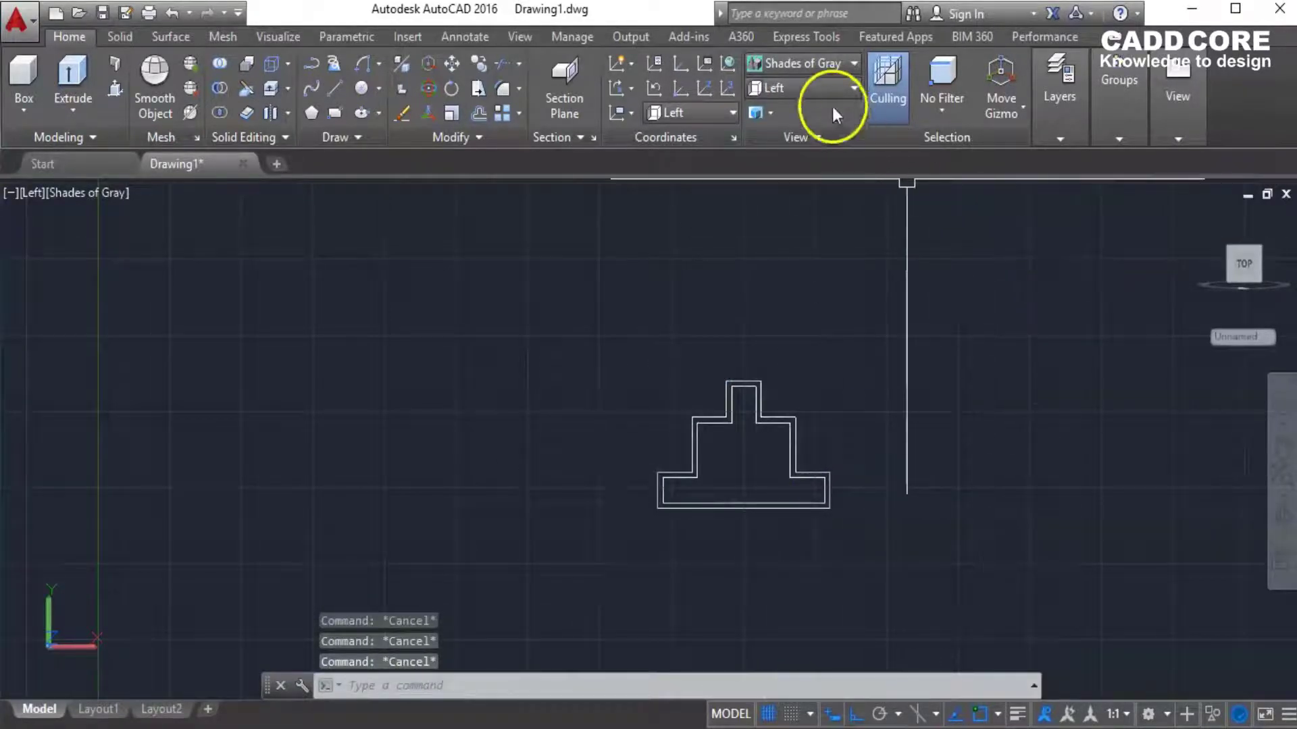
Switch the view to SW Isometric and bring the double outline up close.
click(833, 85)
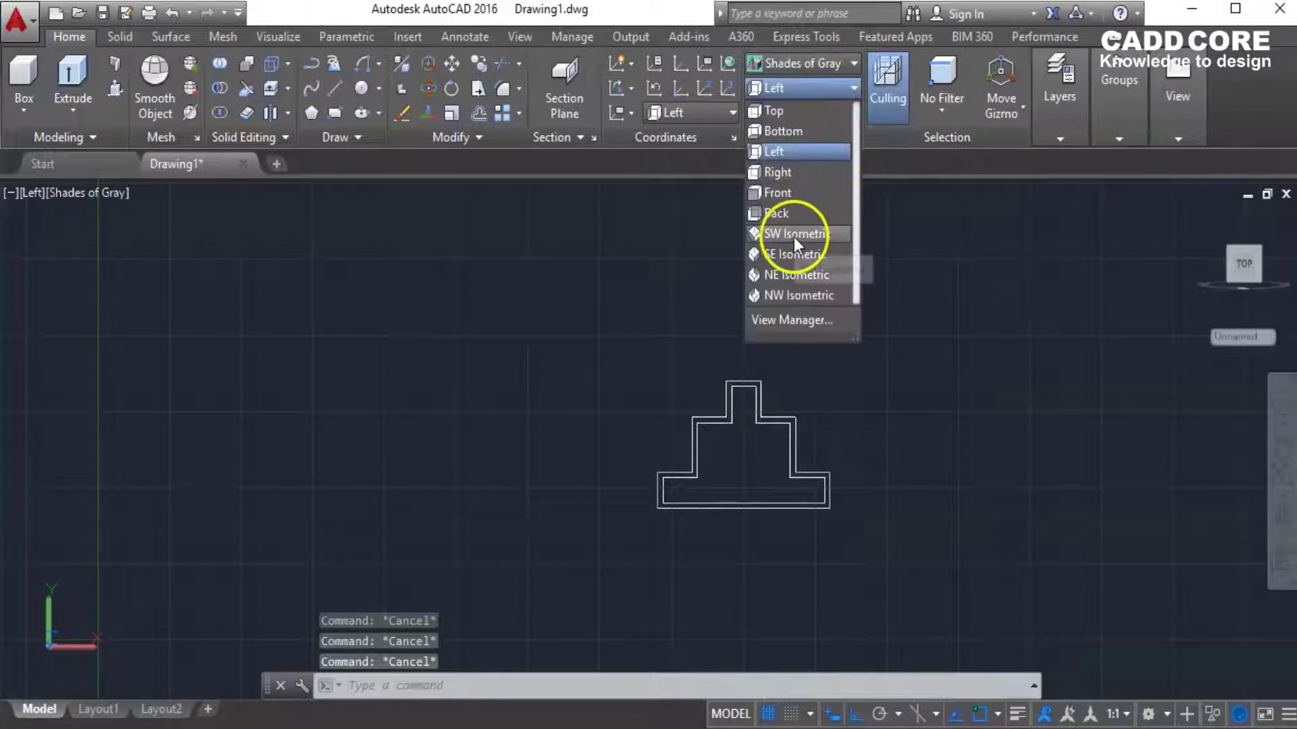
click(793, 235)
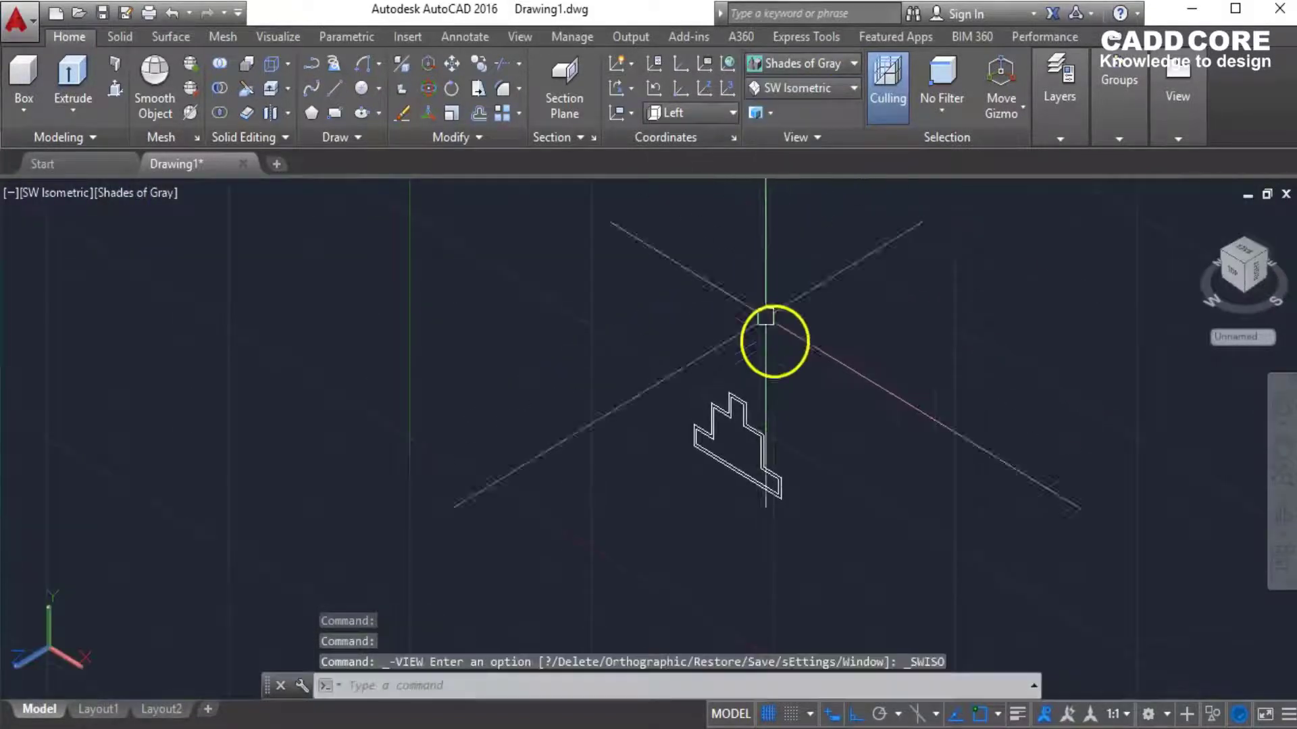
scroll(736, 513, up, 5)
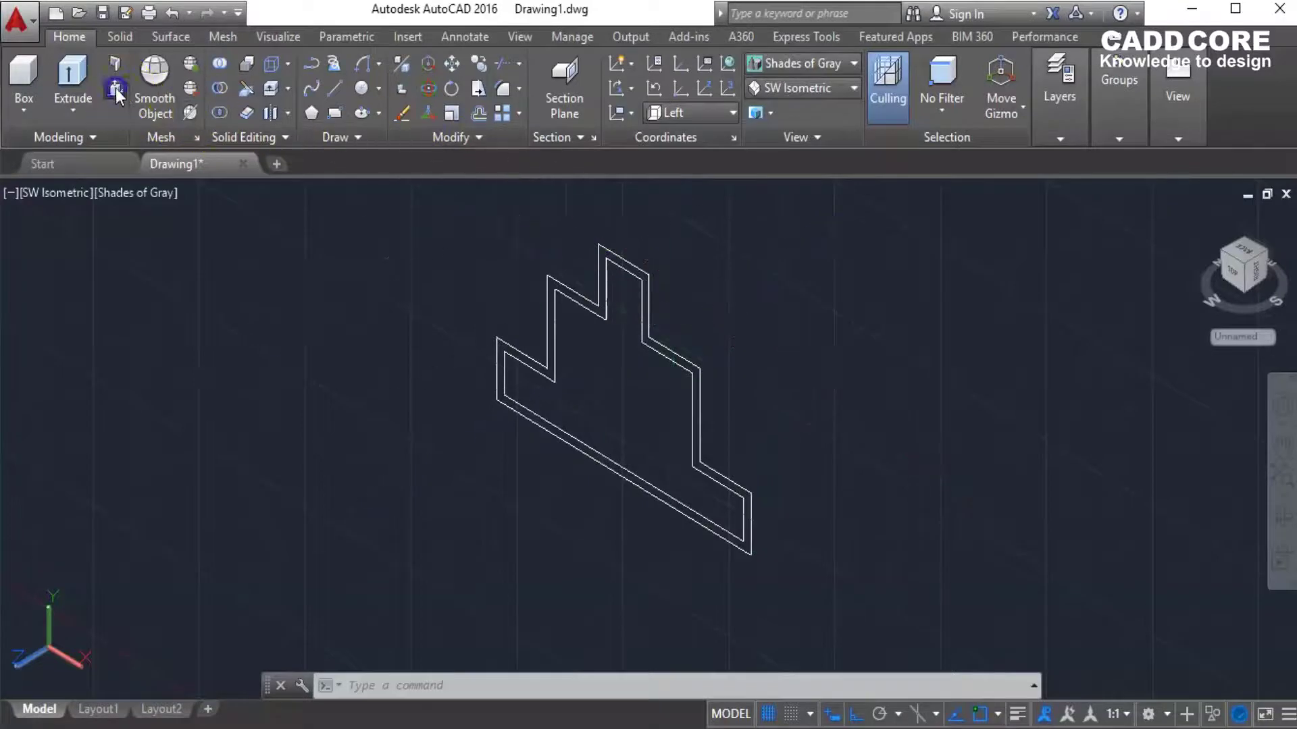
Press-pull the wall area between the outer and inner stepped outlines to a height of 15.
click(115, 88)
scroll(746, 558, up, 5)
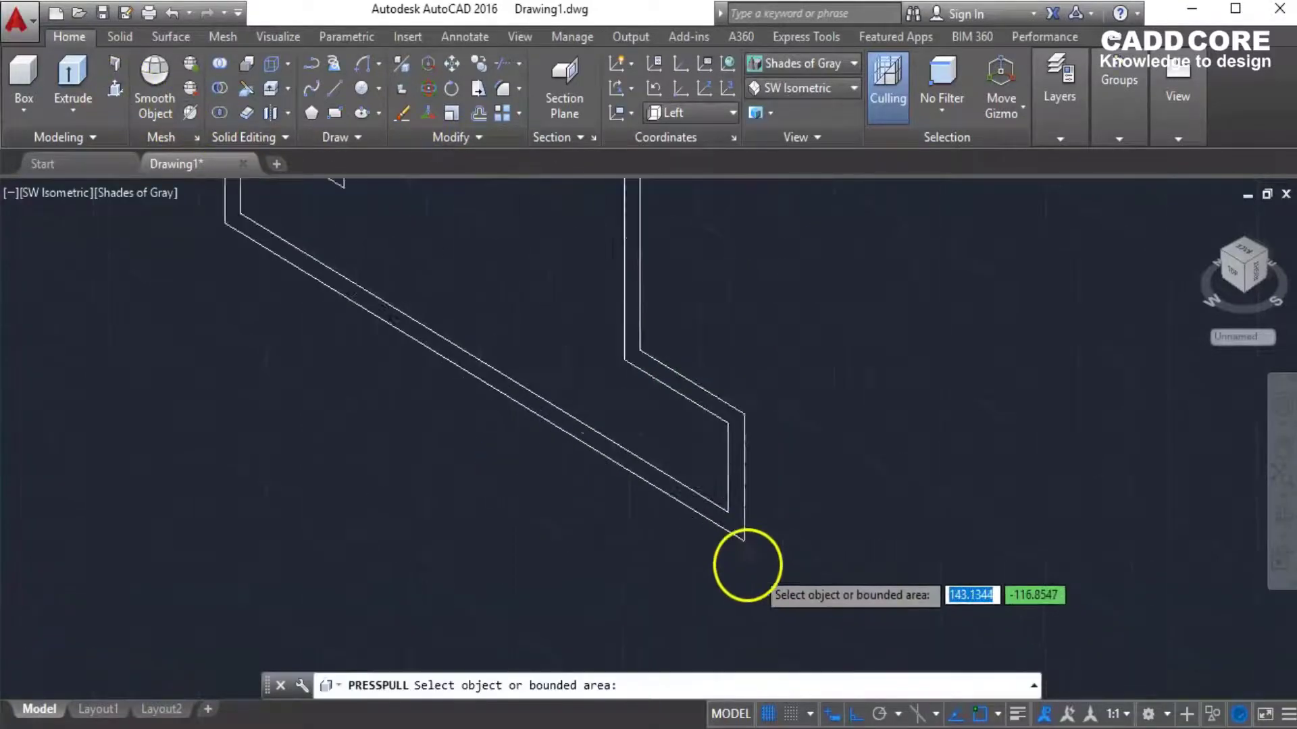
click(726, 449)
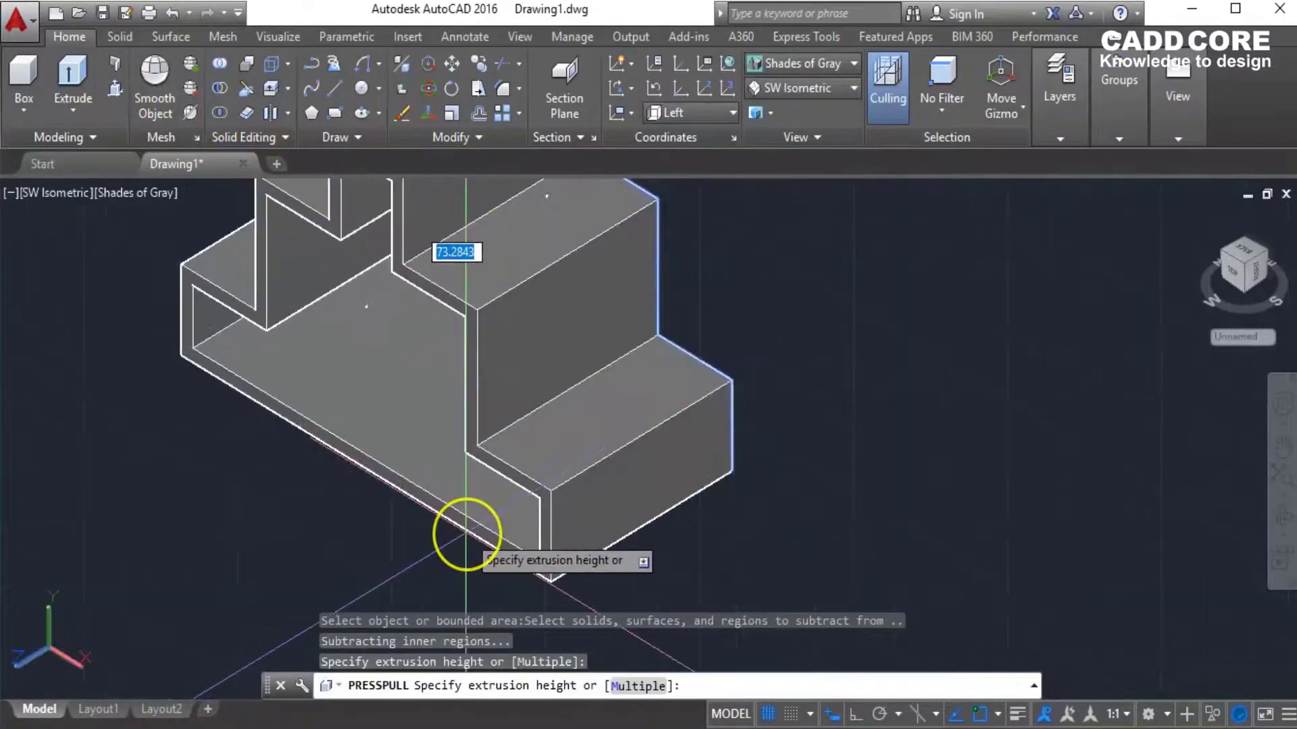
text(15)
key(Return)
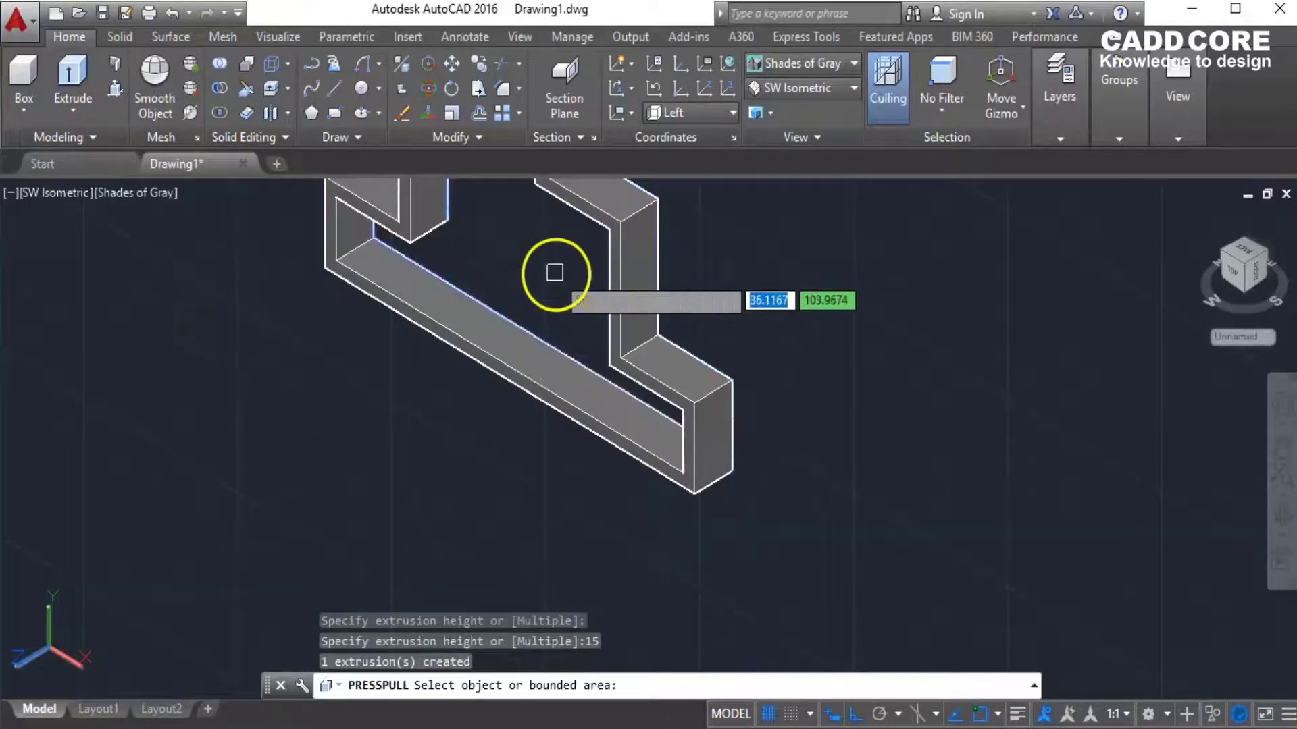
Check the reference drawing, then press-pull the area inside the inner contour by 4.5 to form the tray's floor.
key(alt+Tab)
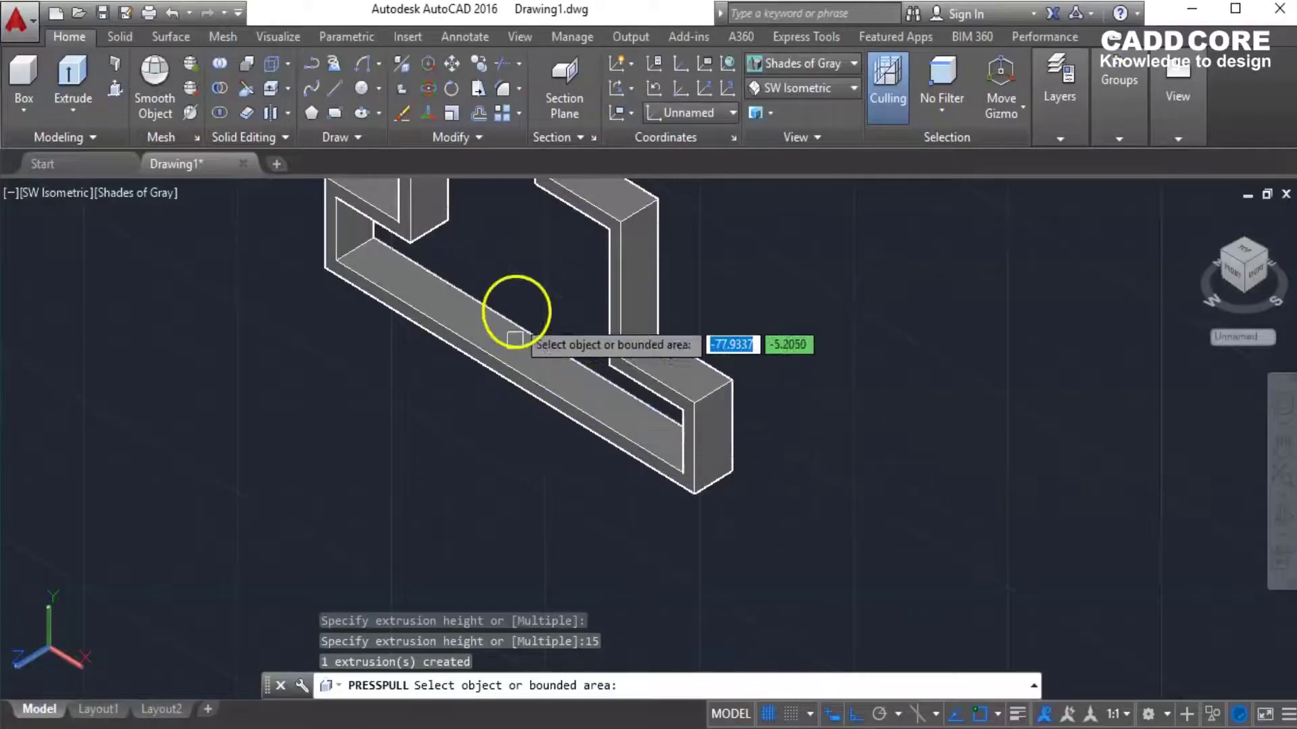
scroll(487, 486, up, 2)
click(118, 89)
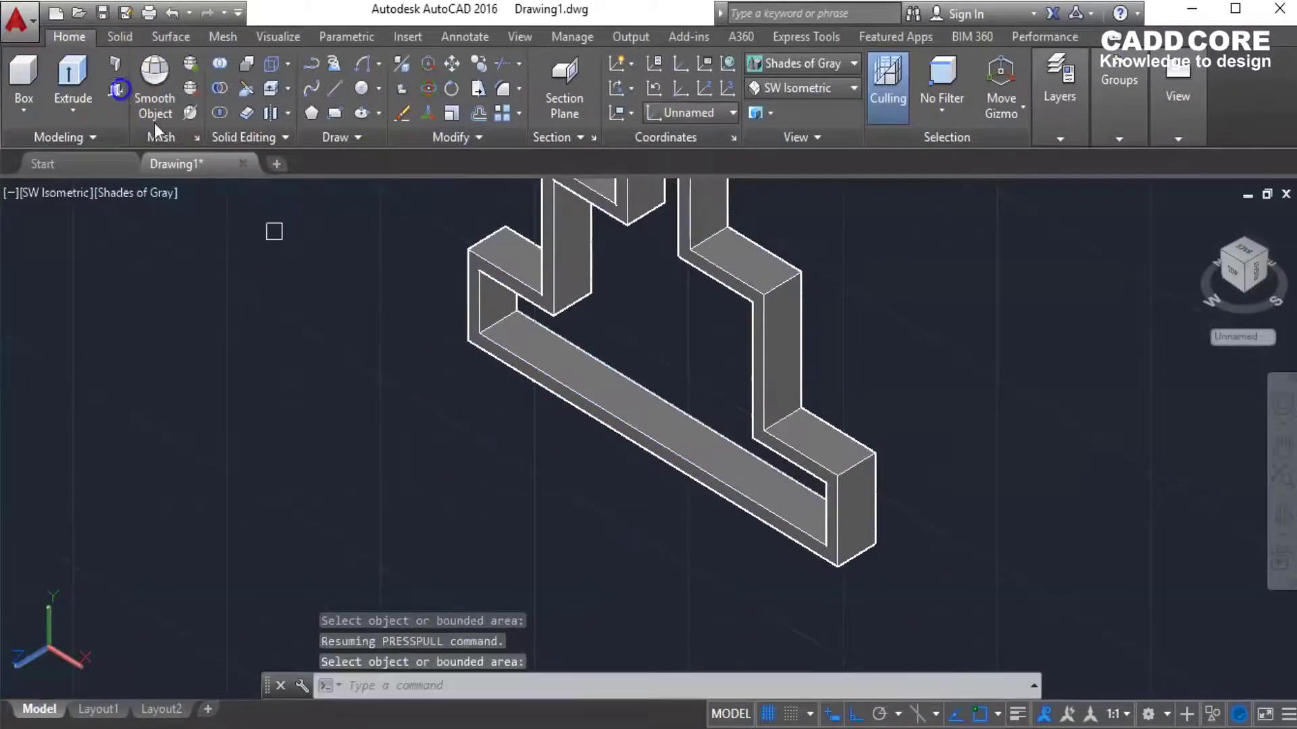
click(691, 337)
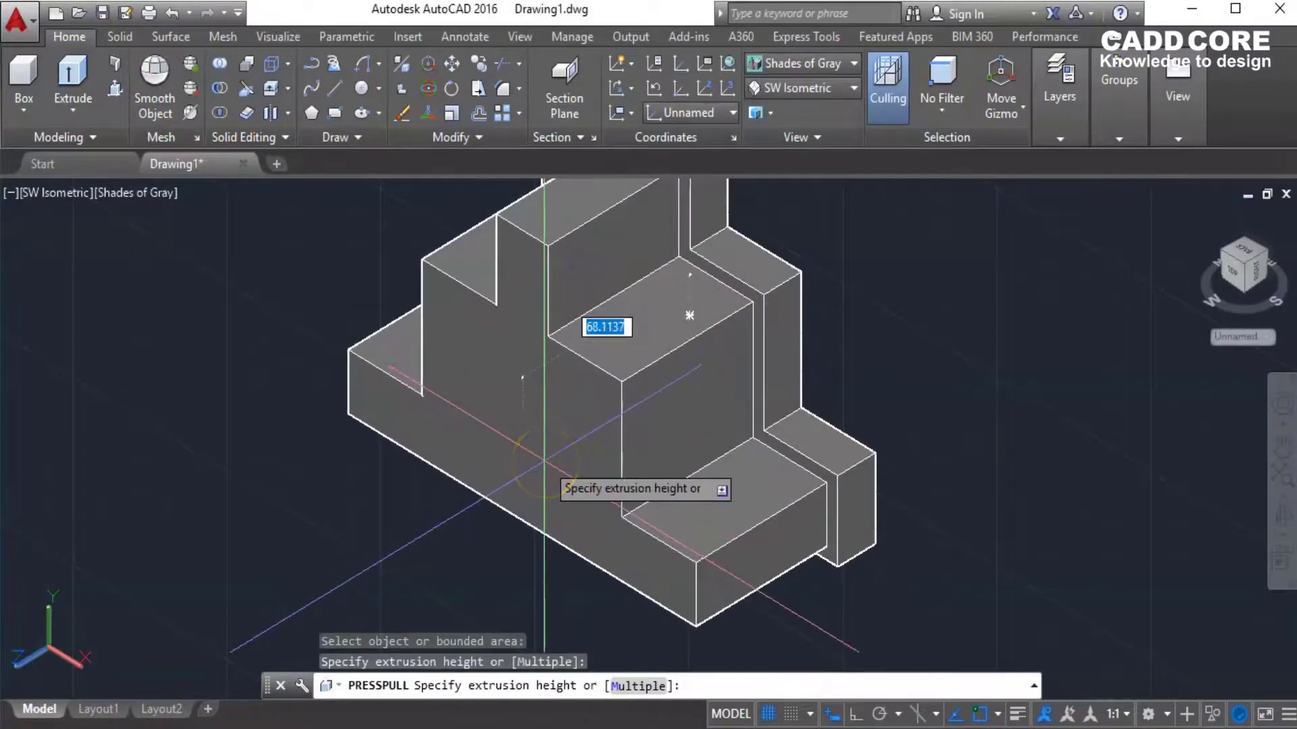
text(4.5)
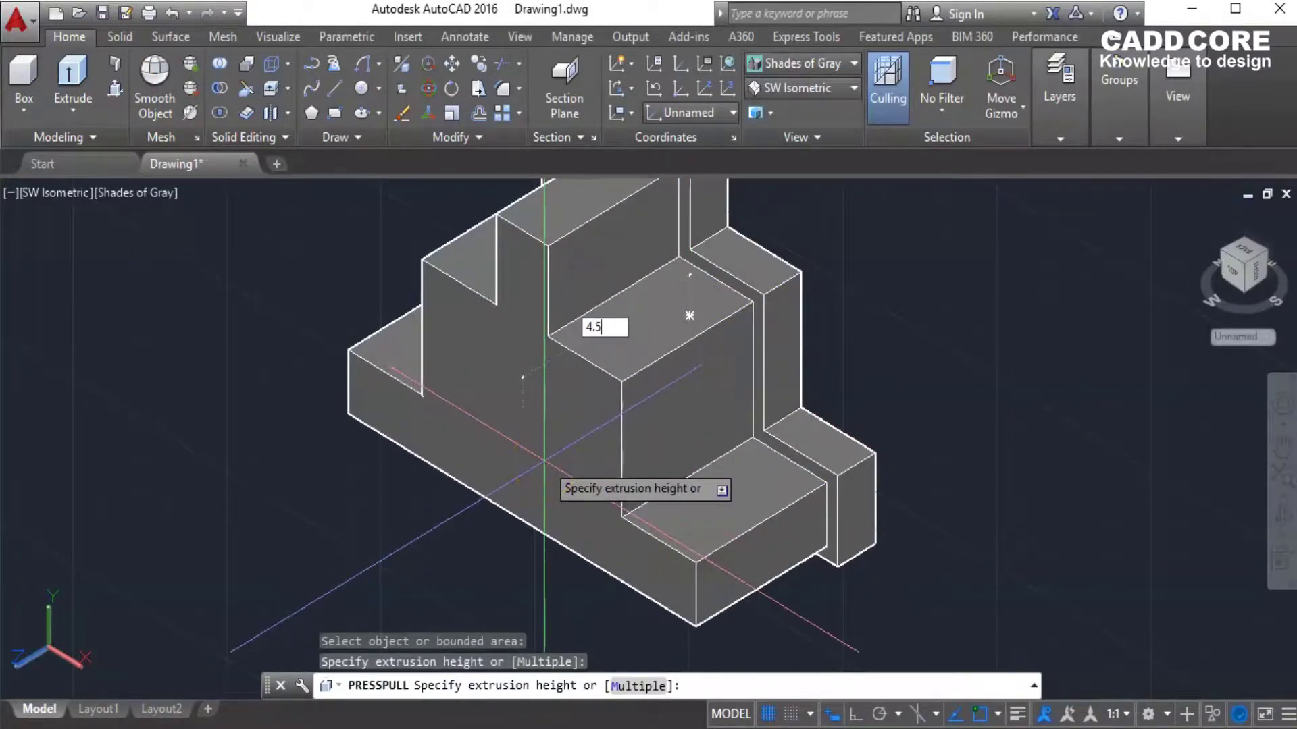
key(Return)
key(Escape)
scroll(550, 455, down, 5)
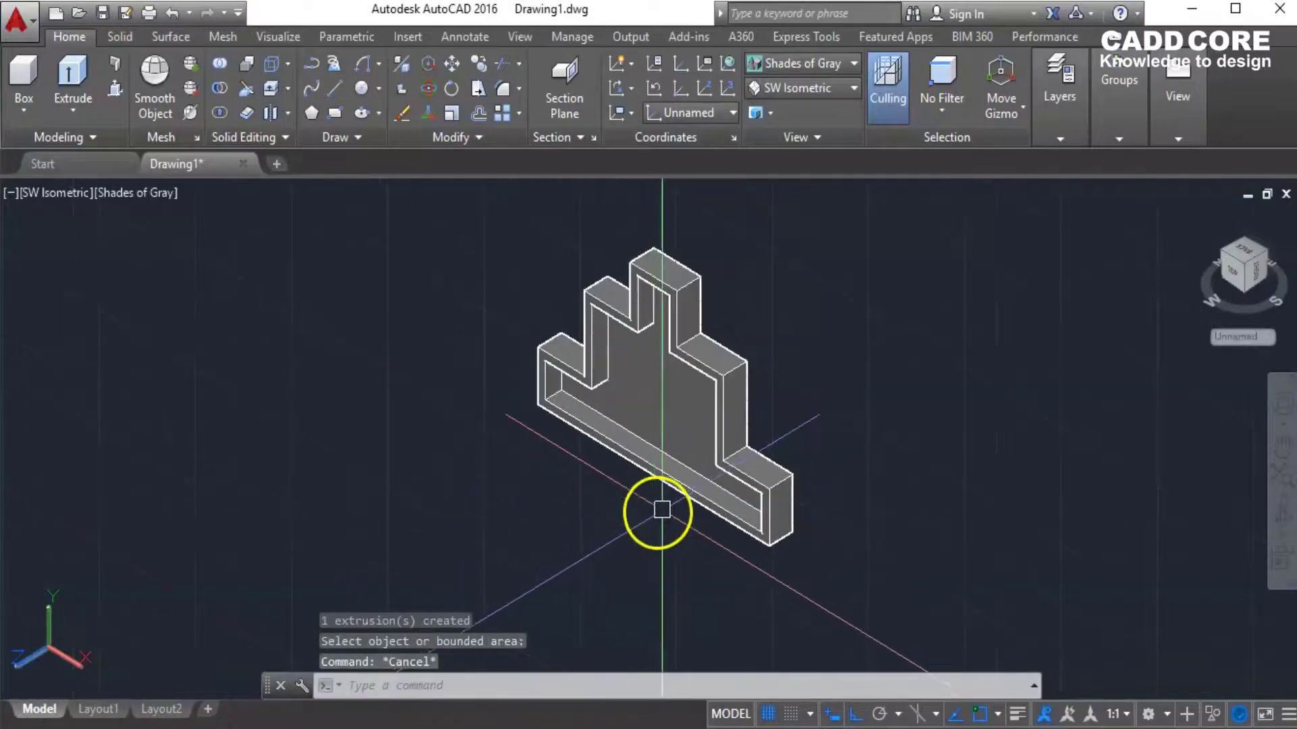
Reapply the SW Isometric view and reset the coordinate system to World, keeping the tray close up.
middle_drag(793, 428, 817, 471)
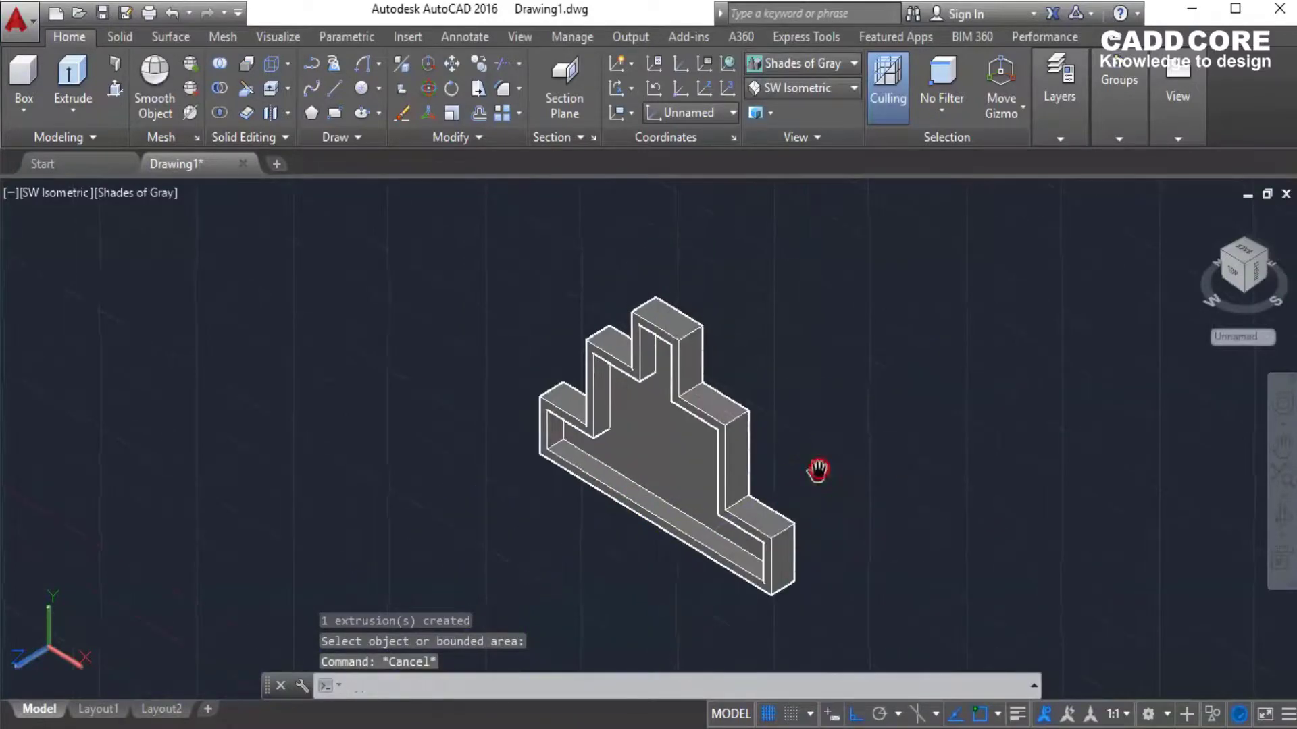
click(809, 92)
click(807, 230)
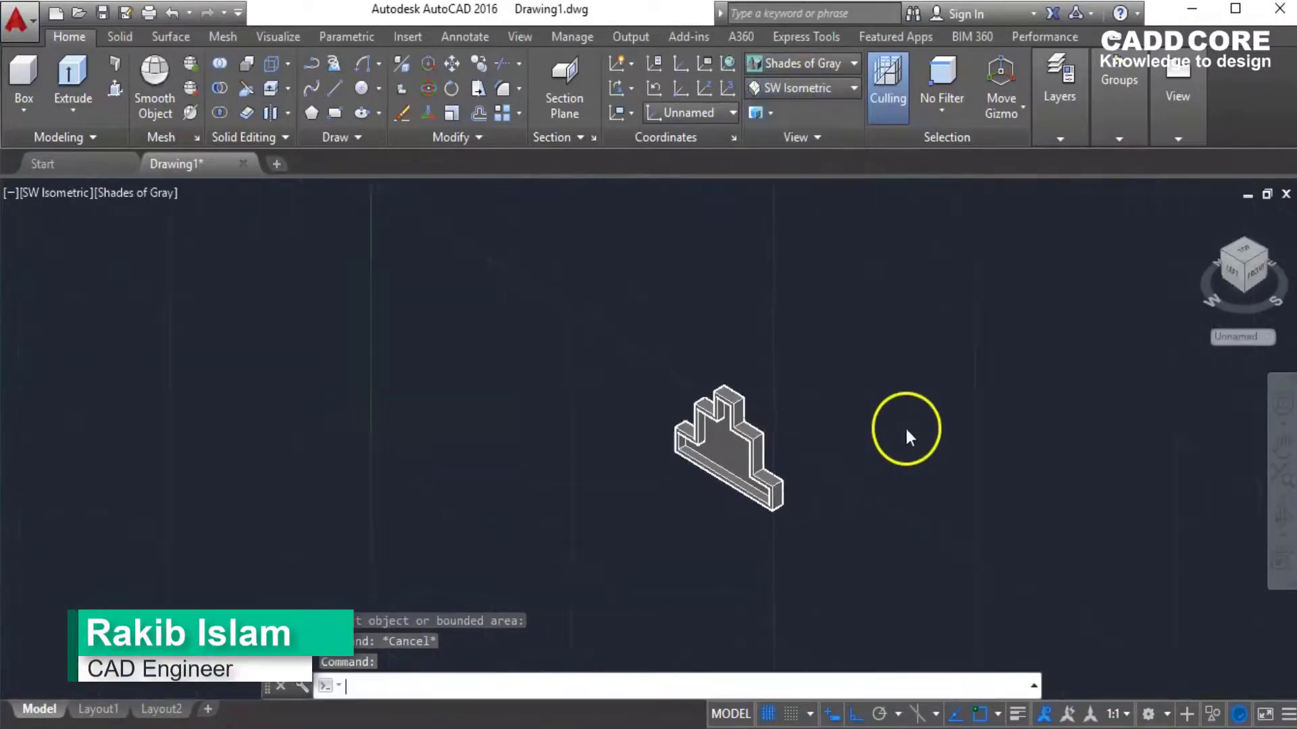
scroll(761, 463, up, 5)
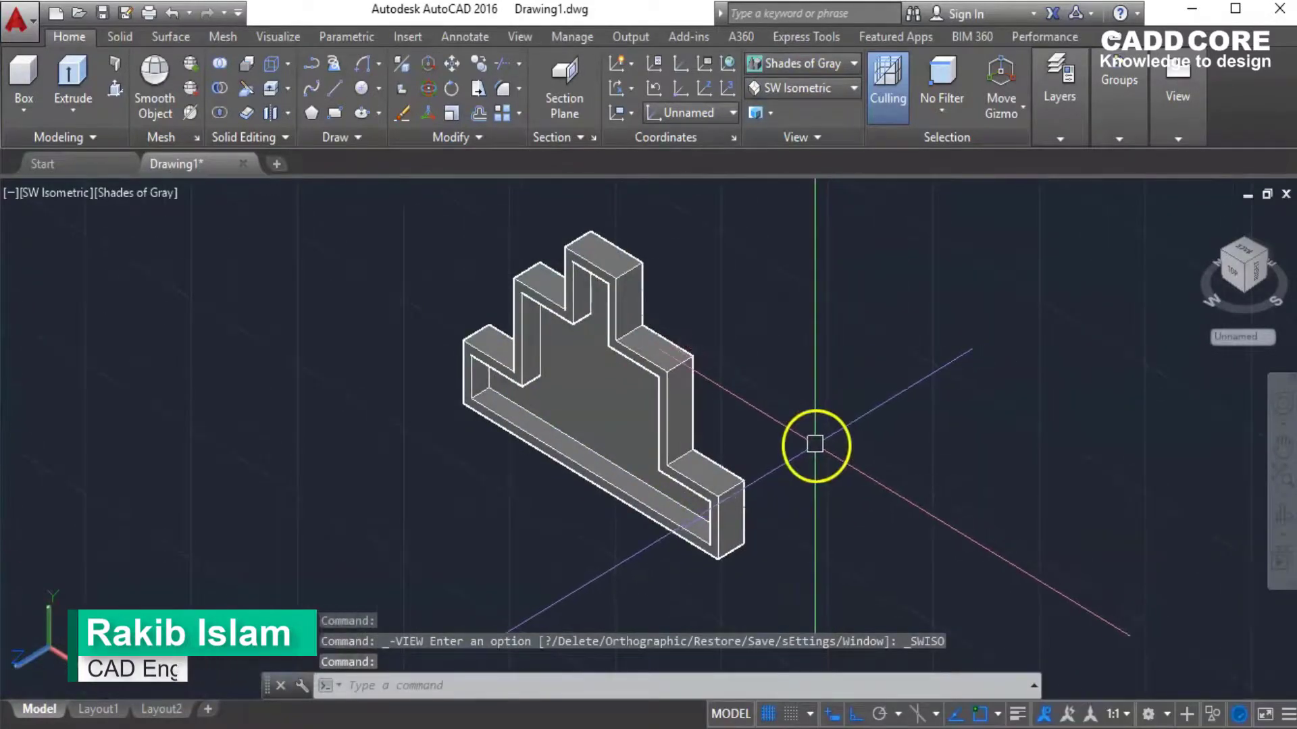
click(730, 62)
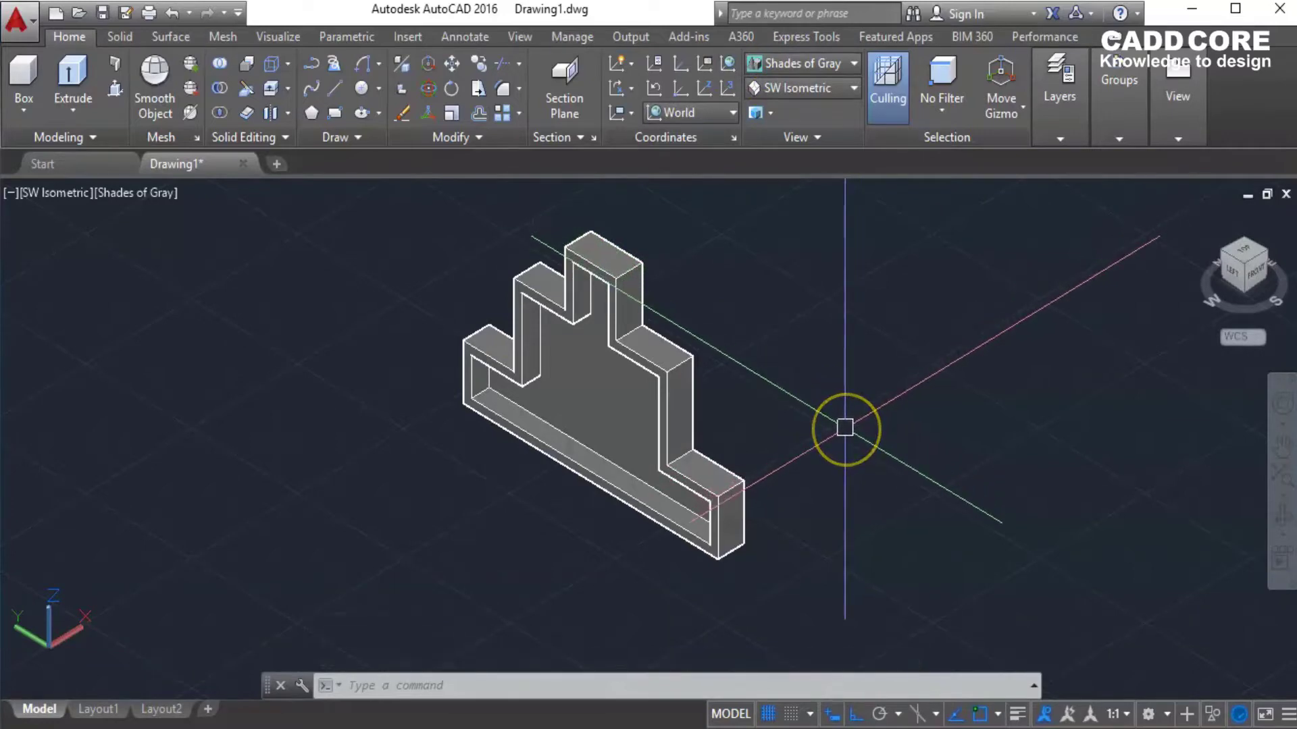
scroll(845, 427, down, 2)
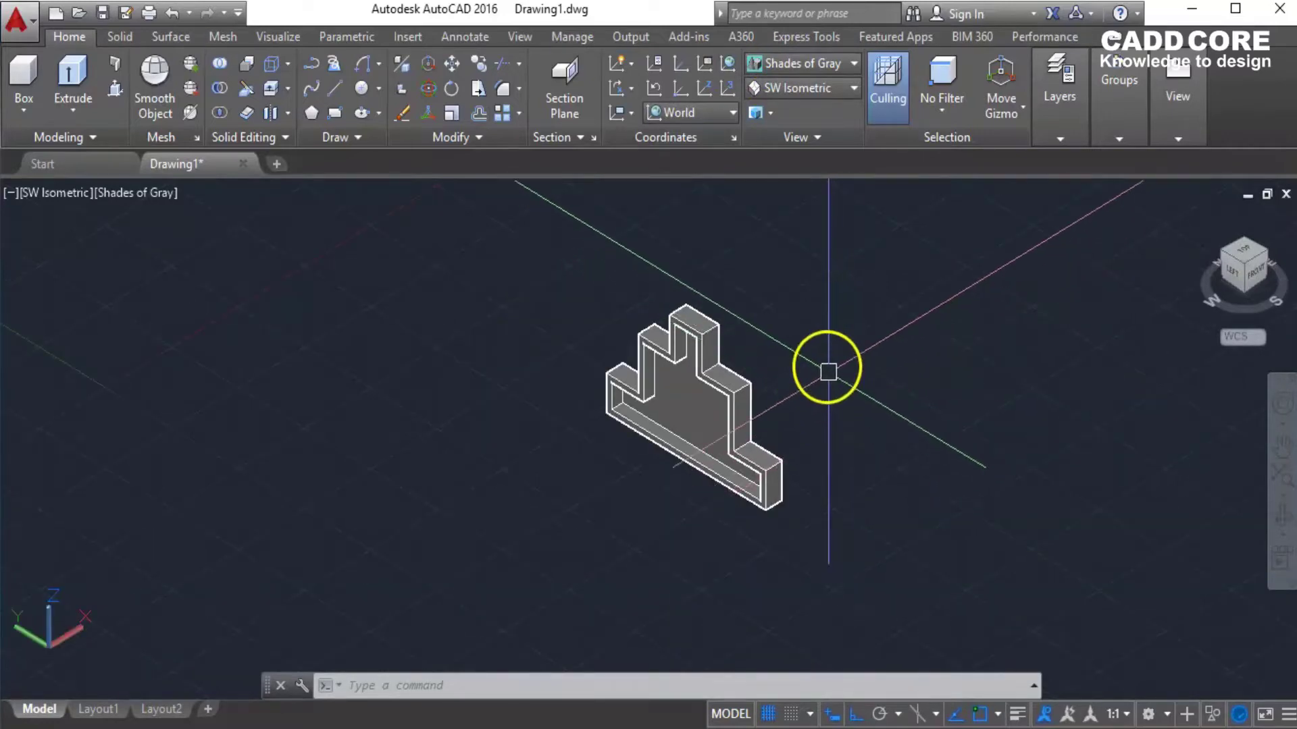
scroll(813, 362, up, 5)
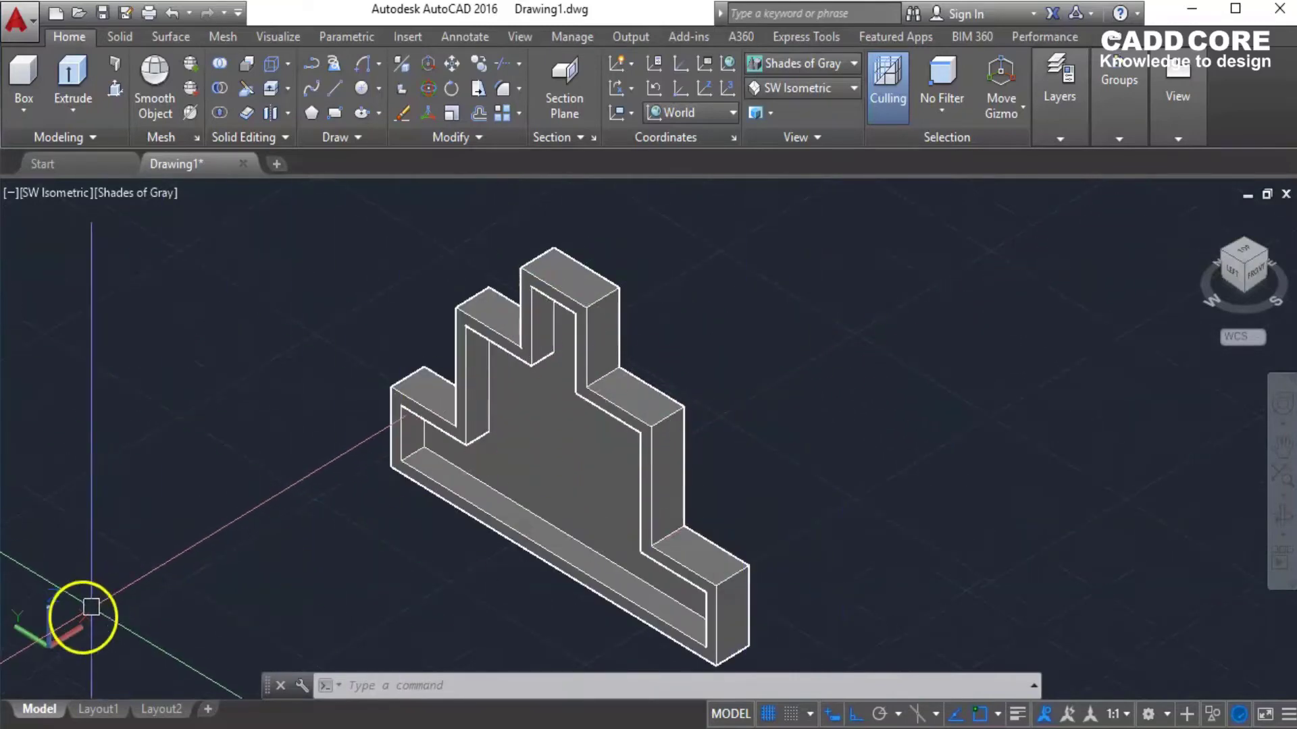